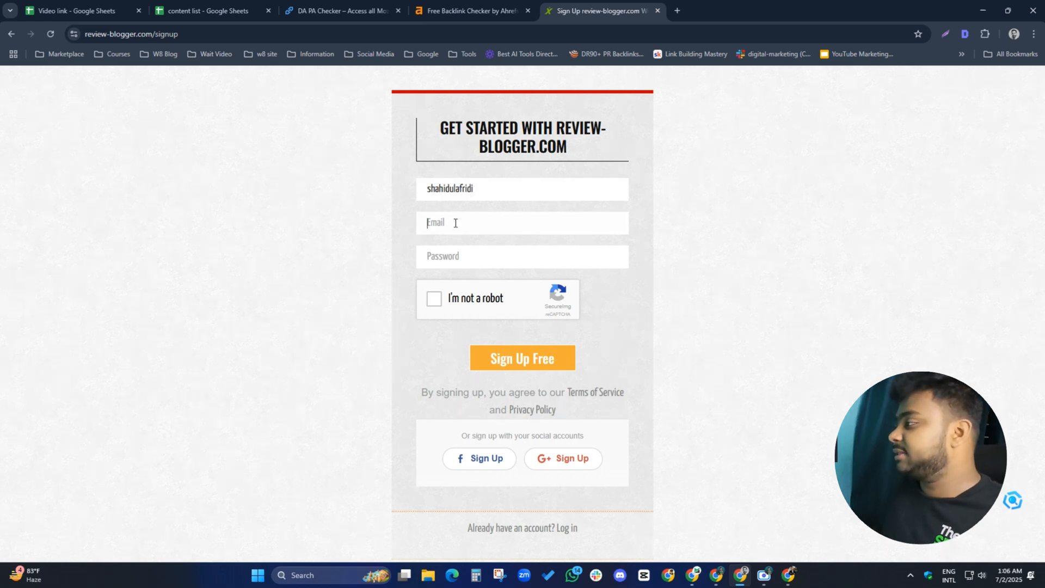
# Step: Fill in the sign-up form with the signed-in Google account's e-mail address and the browser's suggested strong password
pyautogui.click(676, 7)
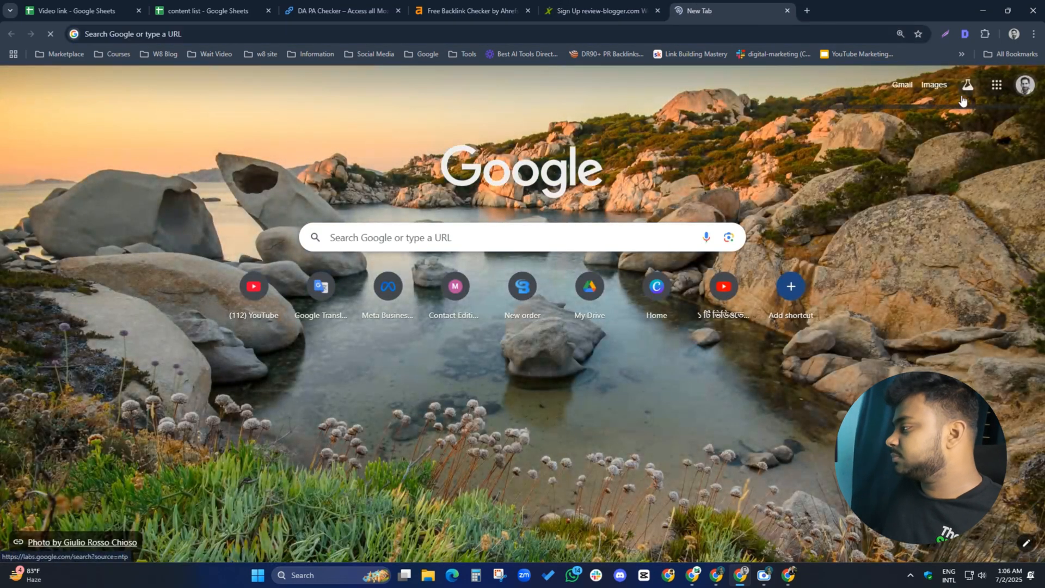
pyautogui.click(1025, 84)
pyautogui.tripleClick(913, 121)
pyautogui.hotkey('ctrl', 'c')
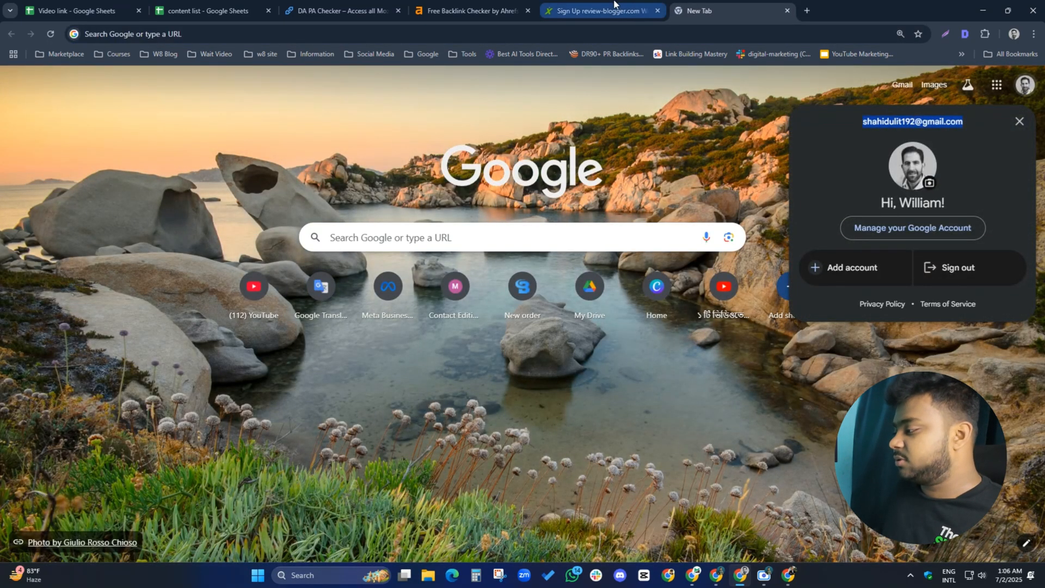
pyautogui.click(614, 8)
pyautogui.click(474, 217)
pyautogui.hotkey('ctrl', 'v')
pyautogui.click(479, 256)
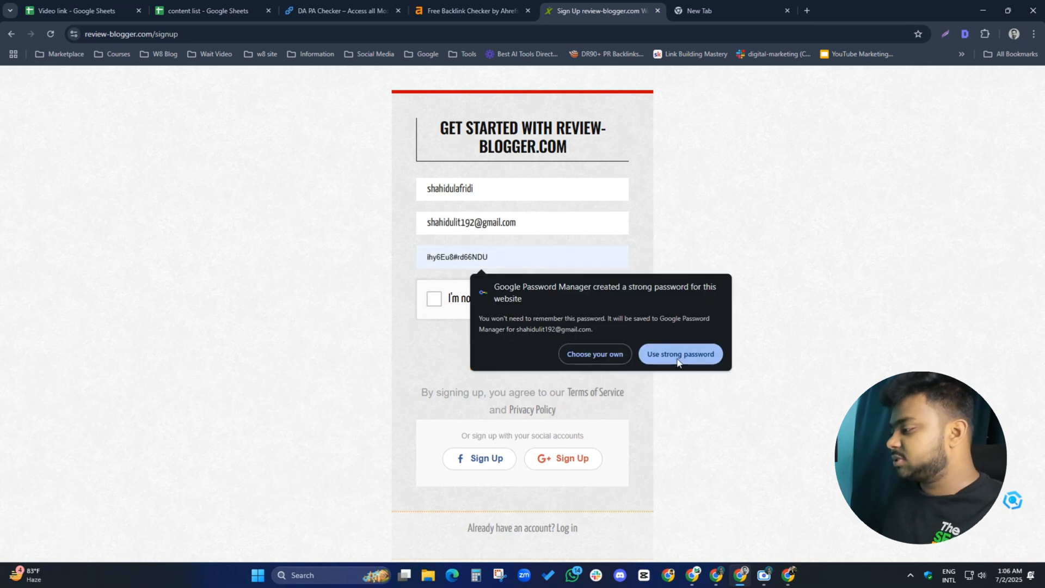
pyautogui.click(680, 354)
# Step: Complete the captcha by selecting all images with houses and submit the free blog sign-up
pyautogui.click(433, 300)
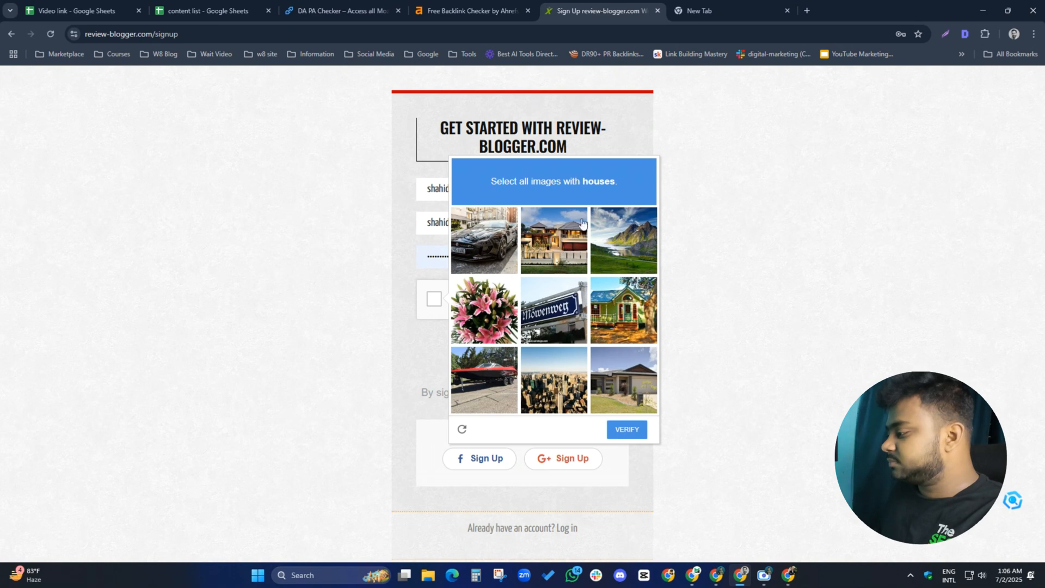
pyautogui.click(555, 250)
pyautogui.click(605, 308)
pyautogui.click(615, 397)
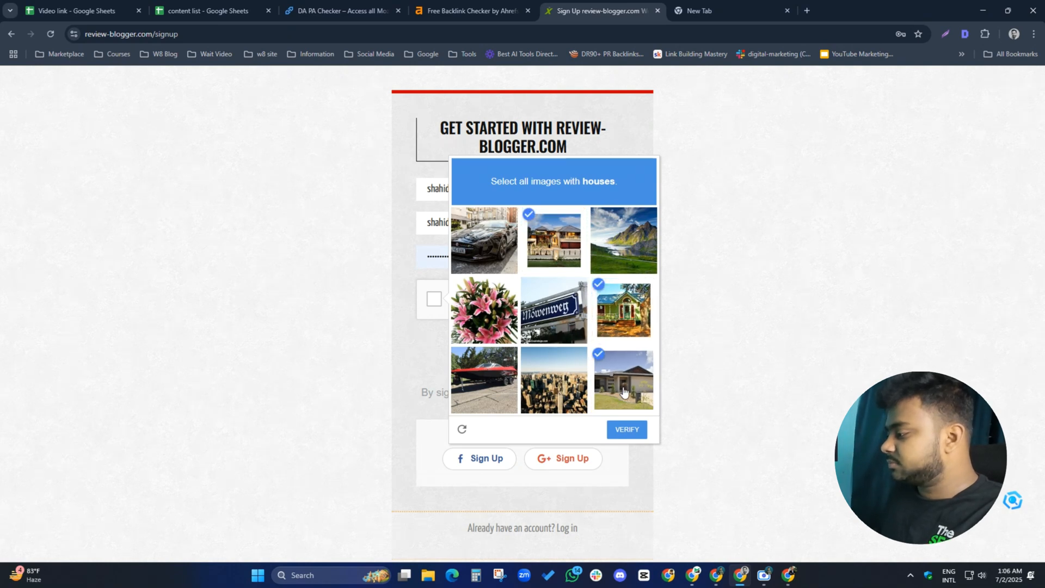
pyautogui.click(570, 302)
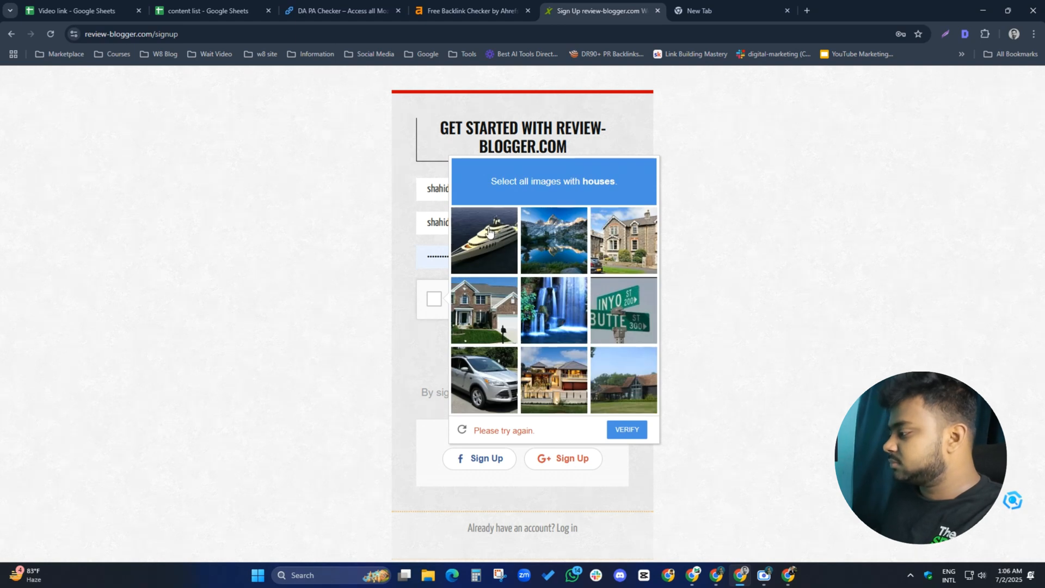
pyautogui.click(620, 249)
pyautogui.click(501, 310)
pyautogui.click(550, 378)
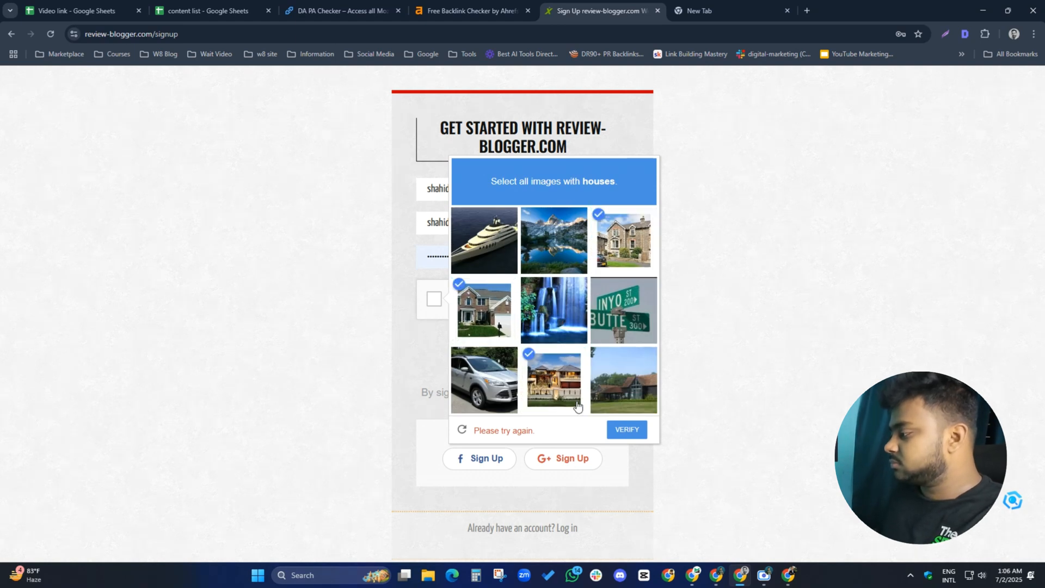
pyautogui.click(625, 388)
pyautogui.click(637, 433)
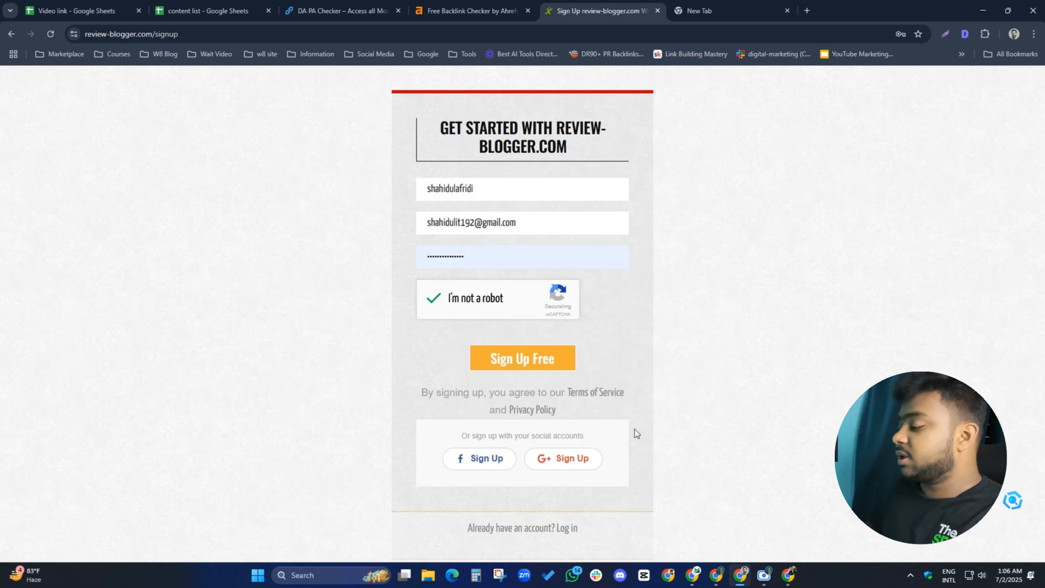
pyautogui.click(536, 360)
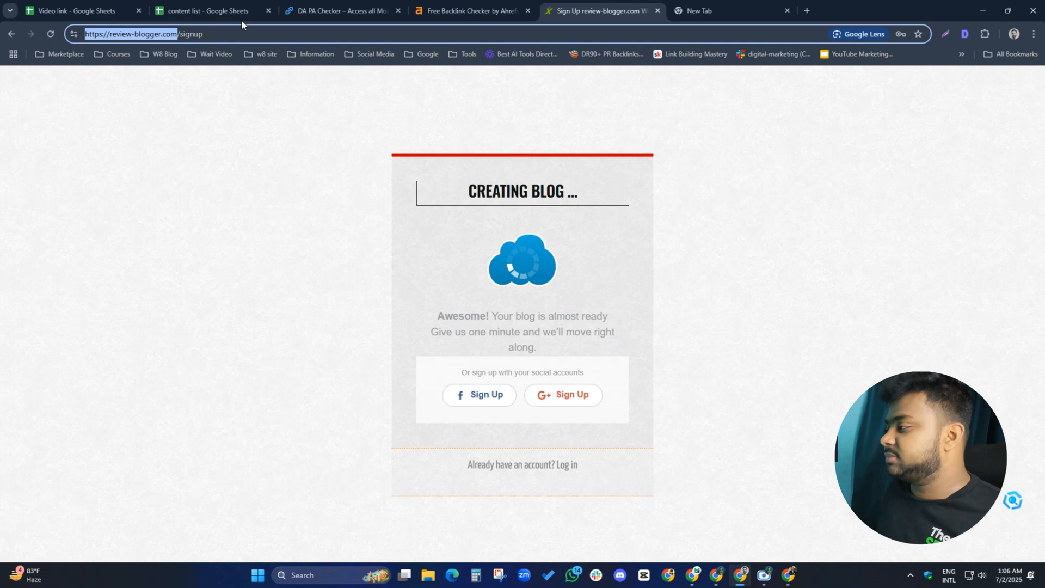
pyautogui.click(356, 7)
pyautogui.scroll(5, 426, 321)
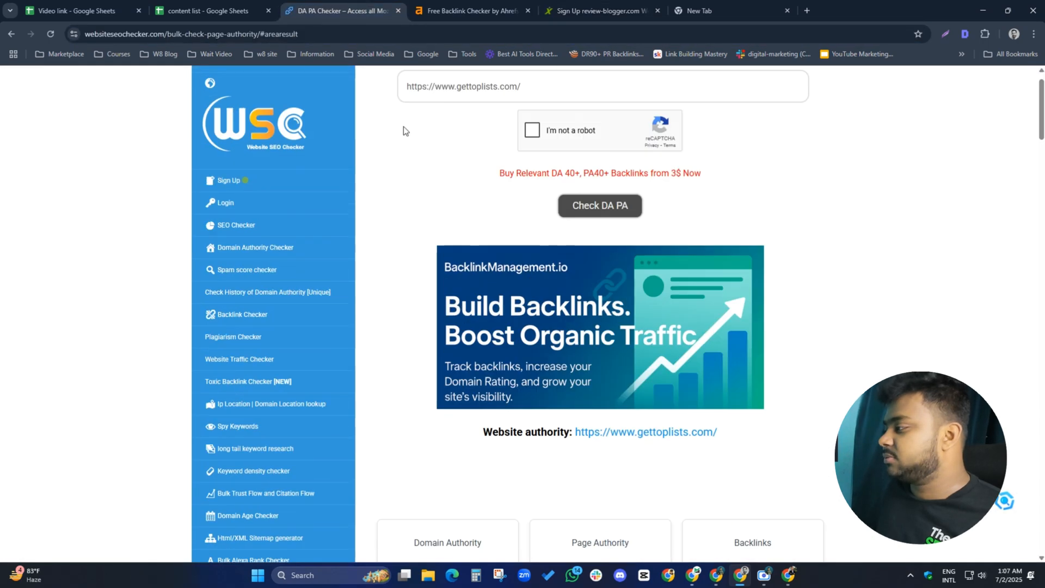
pyautogui.click(436, 90)
pyautogui.hotkey('ctrl', 'a')
pyautogui.write('https://review-blogger.com/')
# Step: Solve the crosswalk captcha, run the DA PA check and examine the site's authority and spam metrics
pyautogui.click(532, 133)
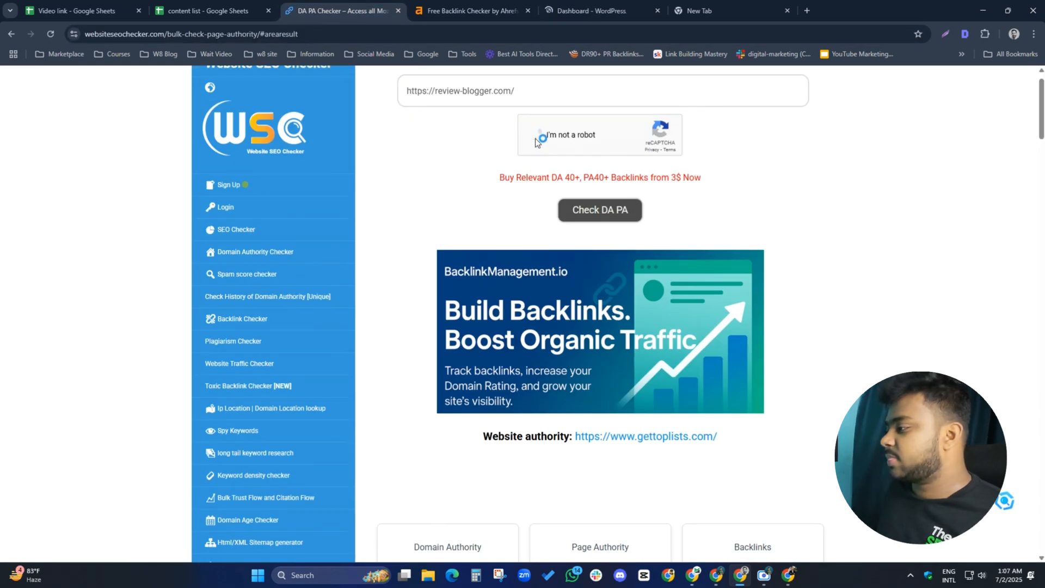
pyautogui.click(354, 181)
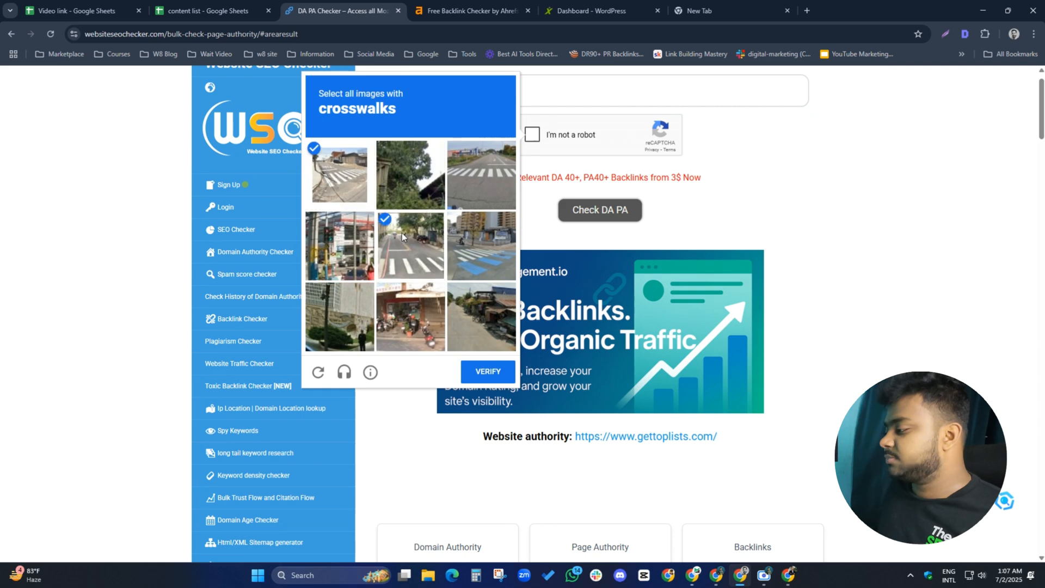
pyautogui.click(410, 245)
pyautogui.click(489, 225)
pyautogui.click(479, 177)
pyautogui.click(480, 370)
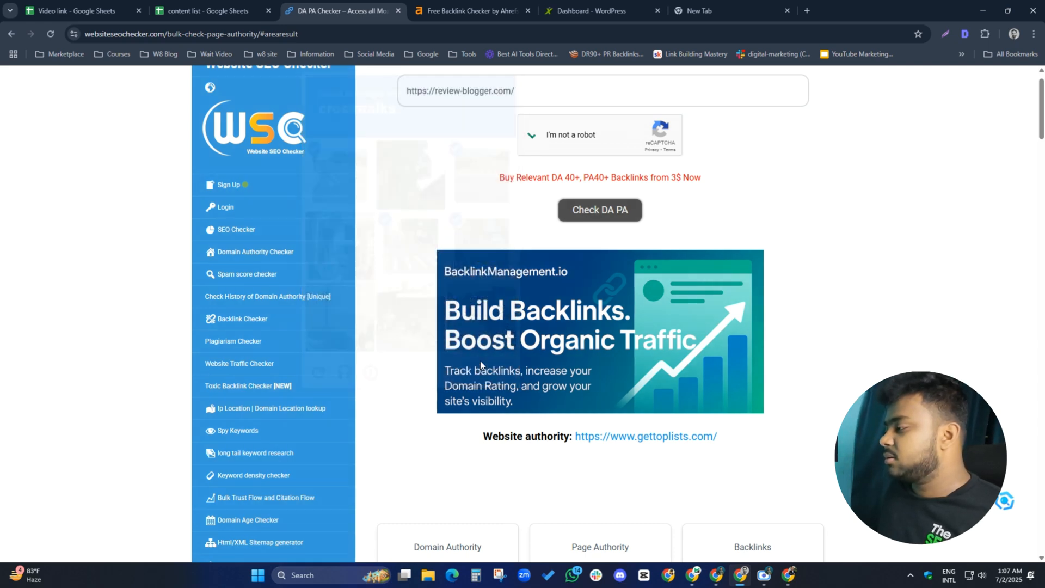
pyautogui.click(599, 210)
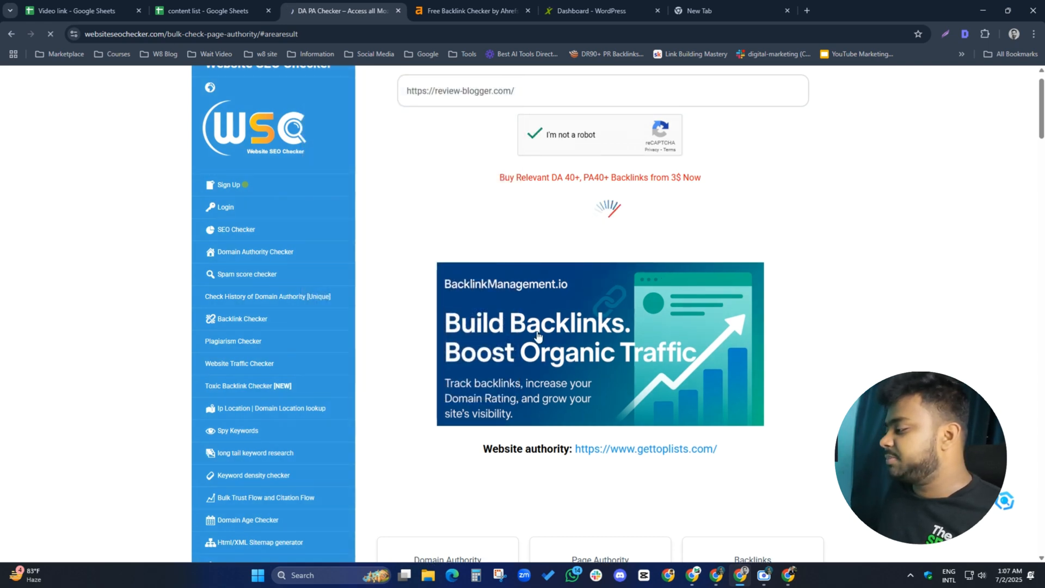
pyautogui.scroll(-4, 560, 333)
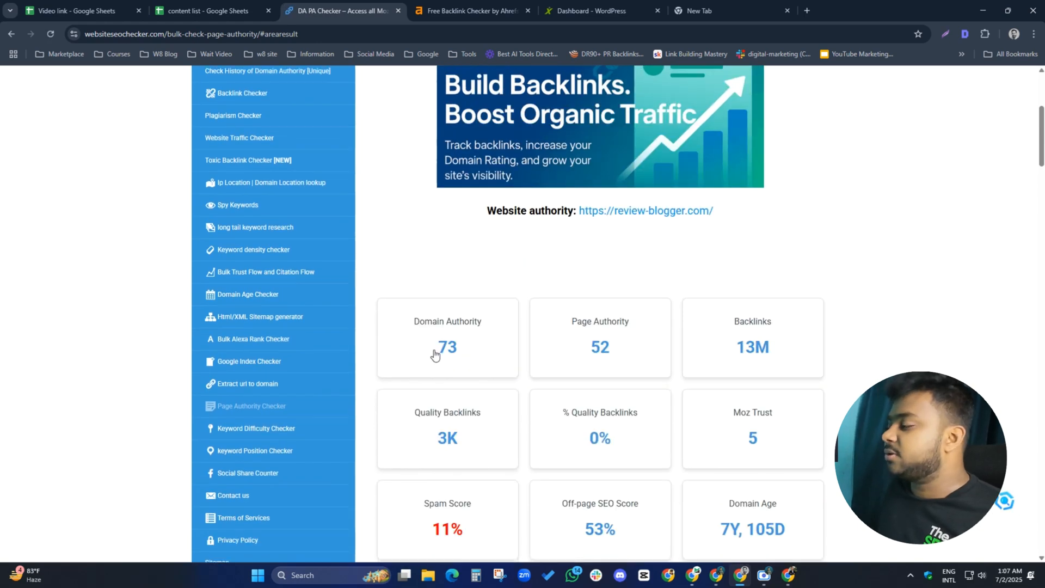
pyautogui.scroll(-2, 435, 354)
pyautogui.click(503, 5)
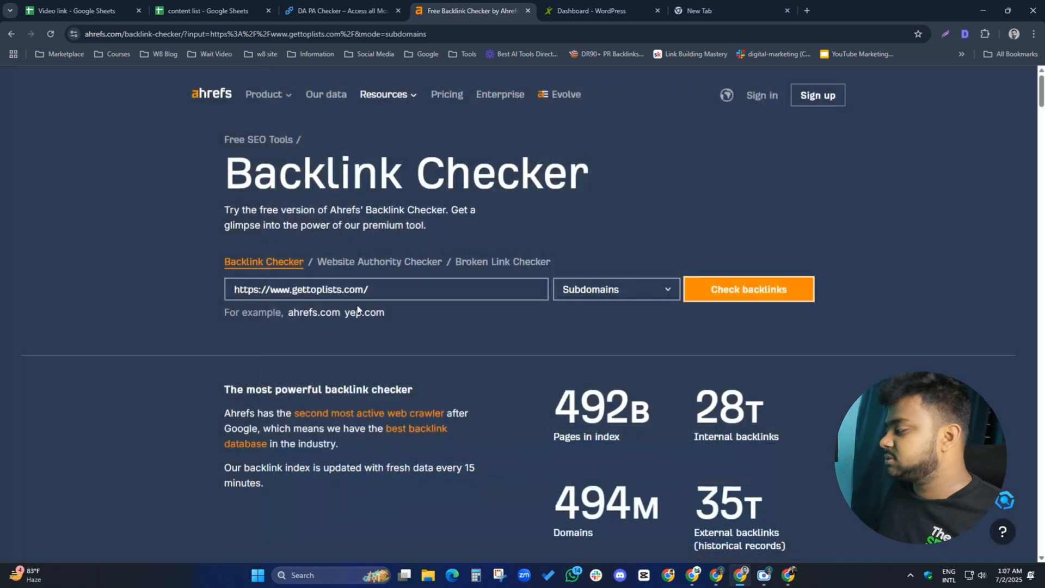
pyautogui.click(365, 287)
pyautogui.hotkey('ctrl', 'a')
pyautogui.write('https://review-blogger.com/')
pyautogui.click(699, 290)
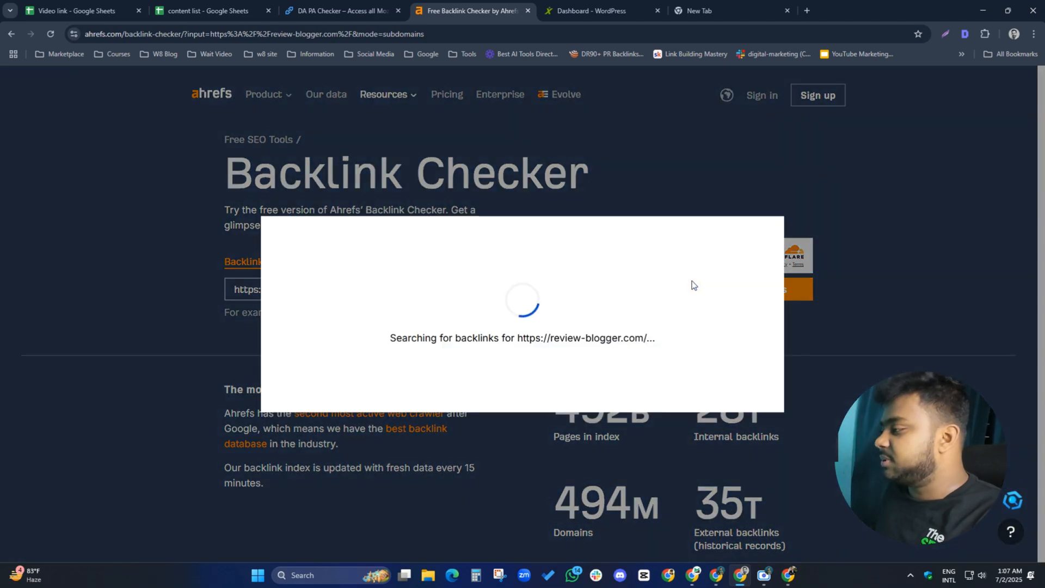
# Step: Start a new blog post from the WordPress dashboard of the new review-blogger.com blog
pyautogui.click(593, 4)
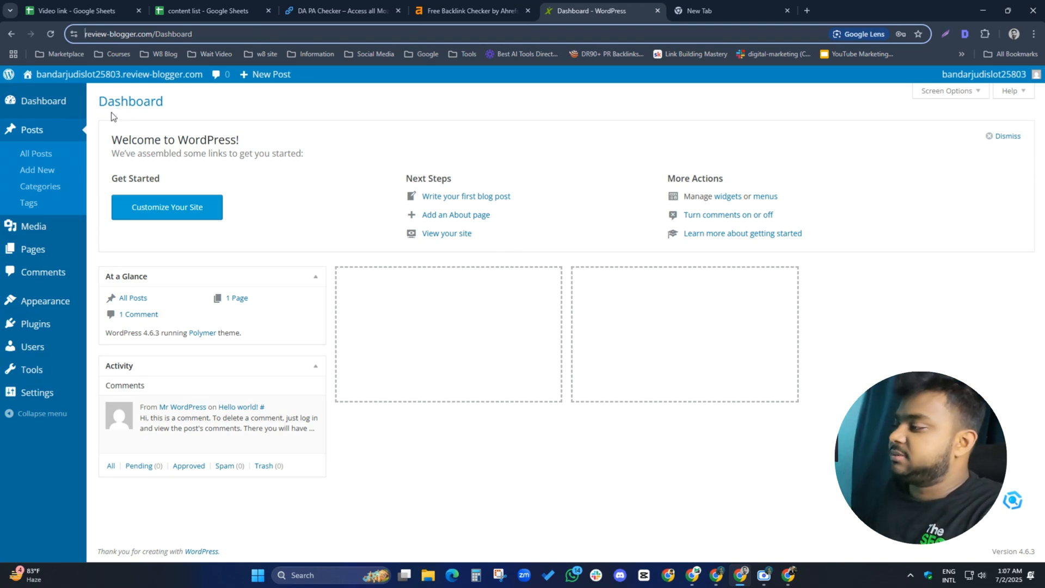
pyautogui.moveTo(274, 92)
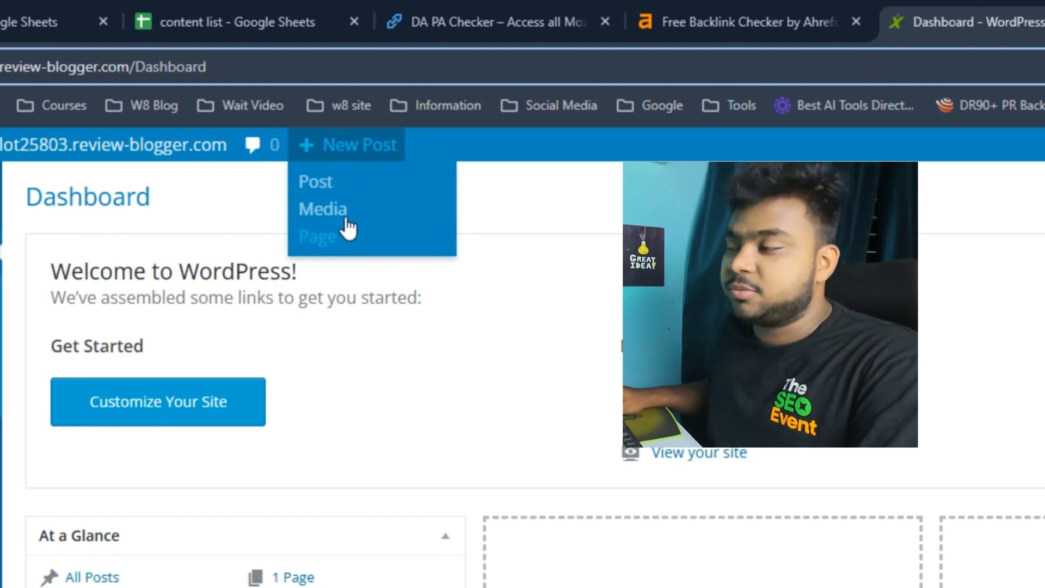
pyautogui.click(336, 189)
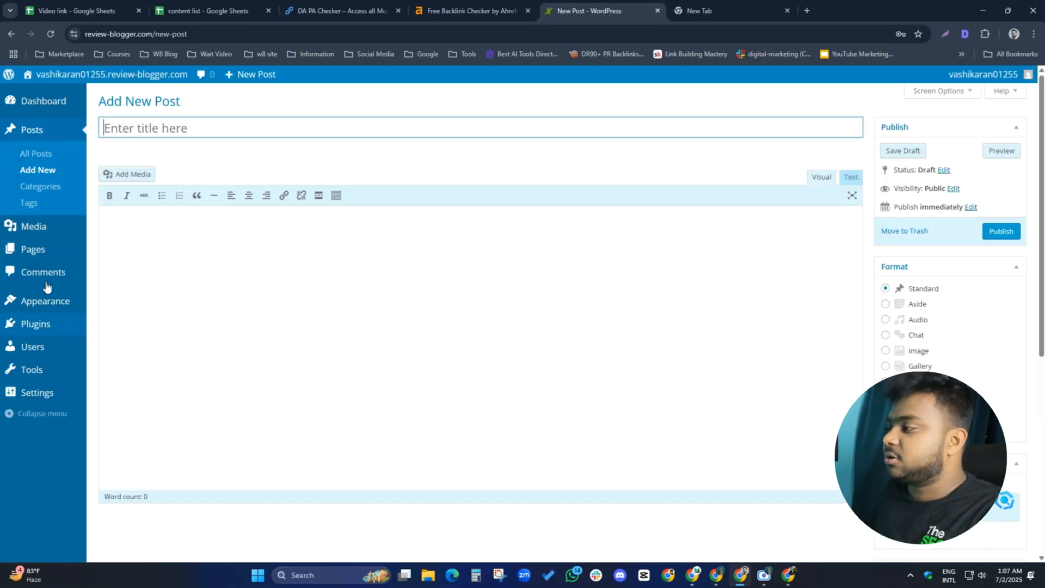
pyautogui.scroll(-4, 283, 283)
pyautogui.scroll(4, 283, 283)
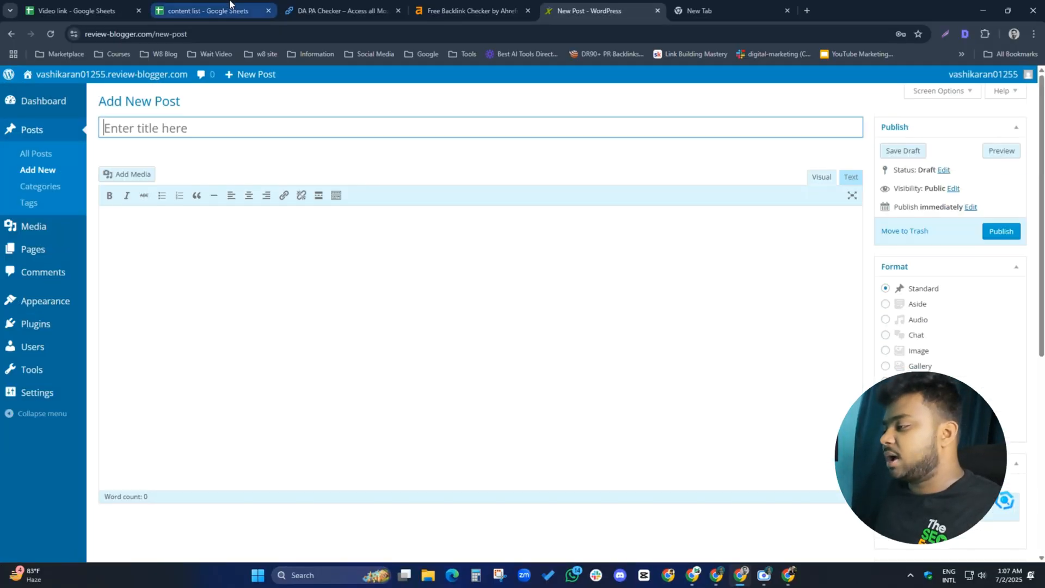
pyautogui.click(207, 11)
pyautogui.click(219, 224)
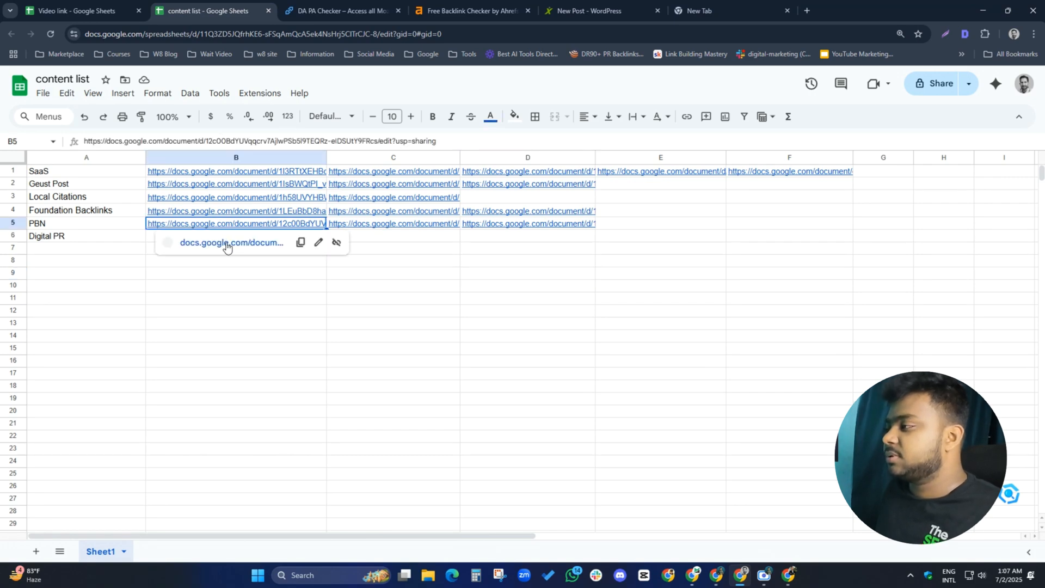
pyautogui.click(227, 241)
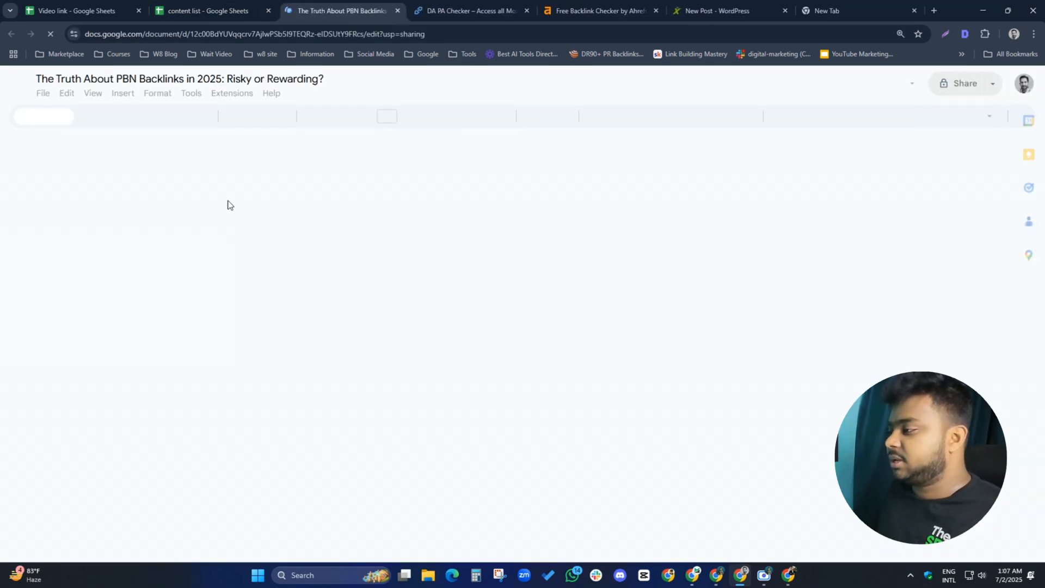
# Step: Open the first guest post article linked in the content list sheet and close the PBN article
pyautogui.click(207, 11)
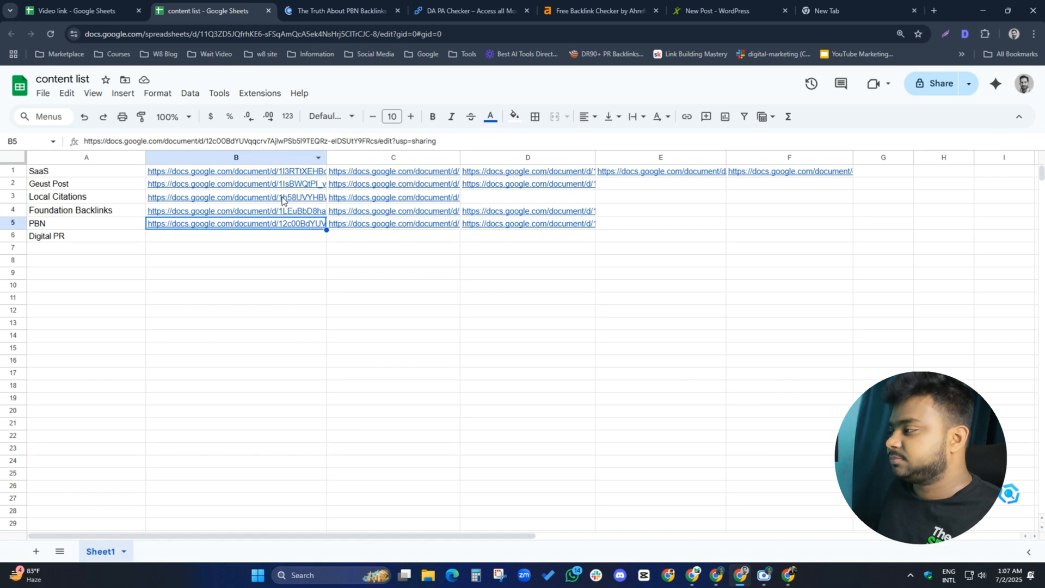
pyautogui.click(243, 185)
pyautogui.click(233, 204)
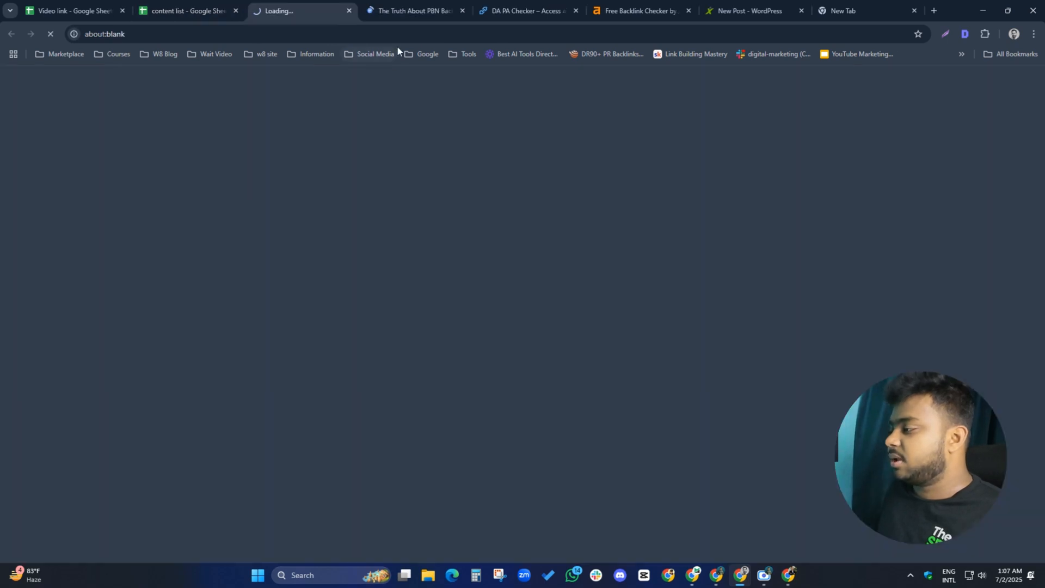
pyautogui.click(462, 11)
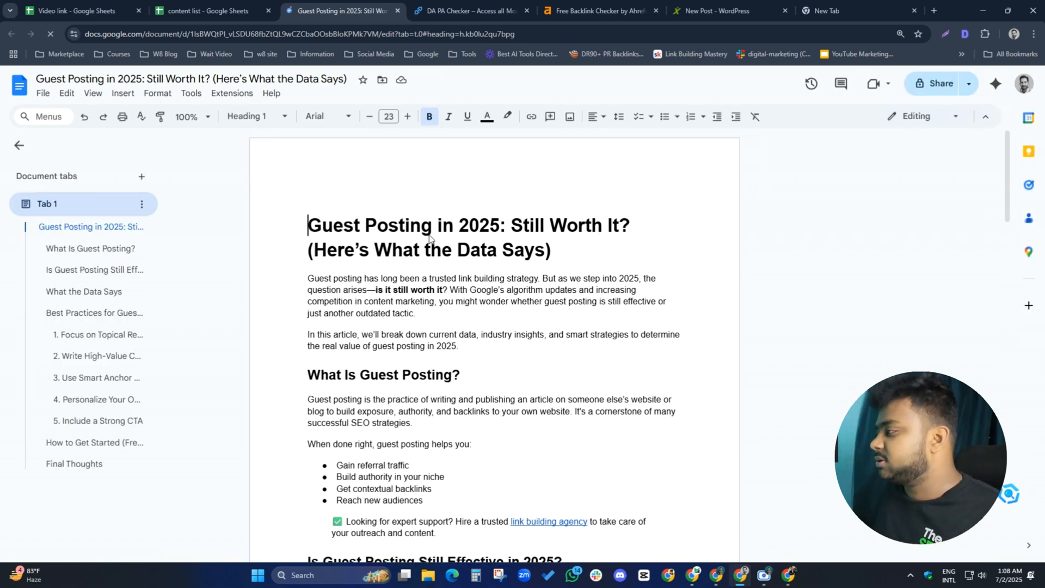
# Step: Copy the article heading "Guest Posting in 2025: Still Worth It? (Here’s What the Data Says)" into the new post's title
pyautogui.moveTo(314, 224); pyautogui.dragTo(578, 257)
pyautogui.hotkey('ctrl', 'c')
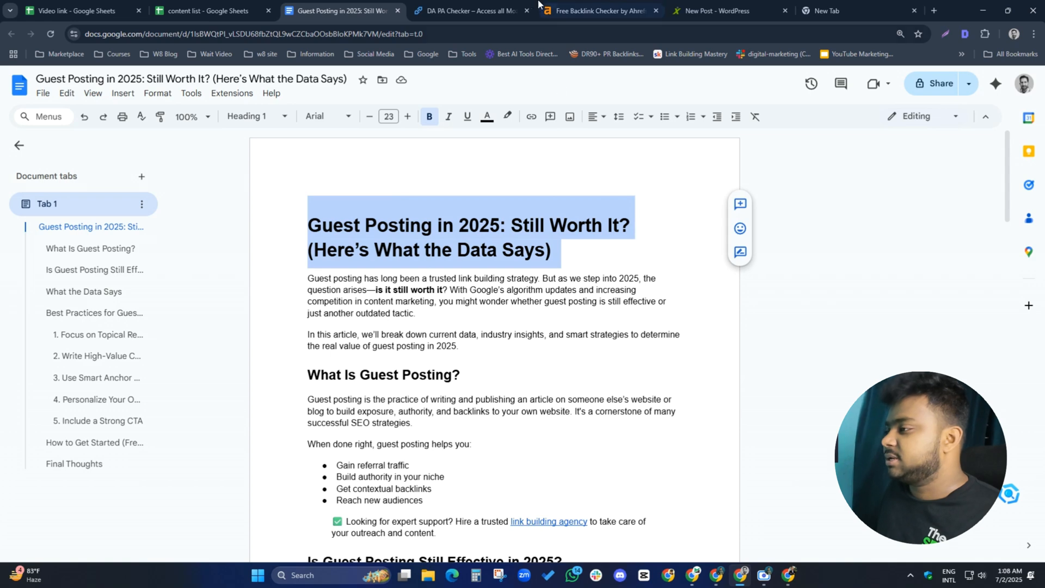
pyautogui.click(717, 10)
pyautogui.hotkey('ctrl', 'v')
# Step: Copy the full article text below the heading from the document into the WordPress post's body
pyautogui.click(341, 10)
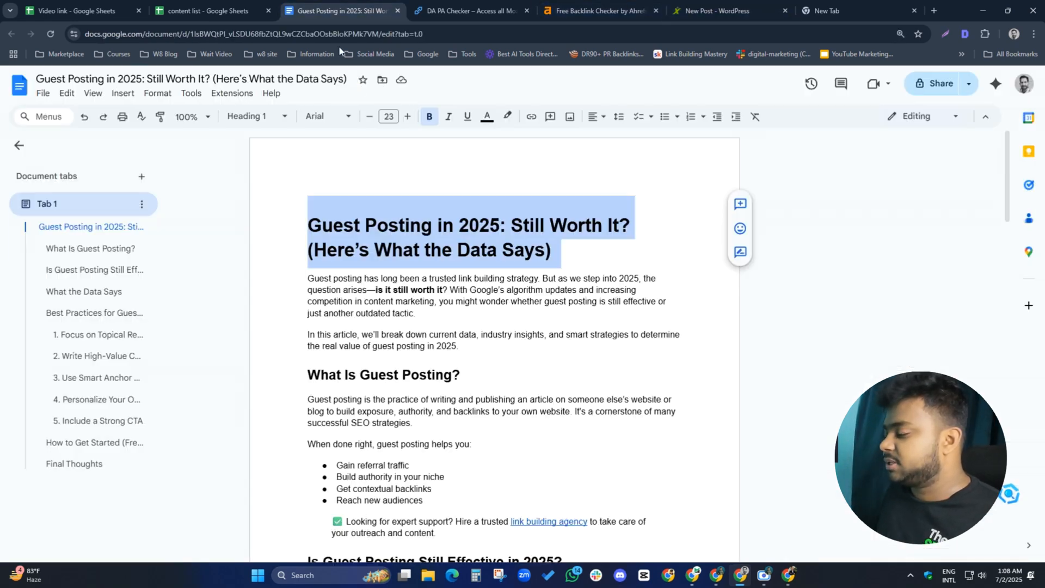
pyautogui.moveTo(308, 279); pyautogui.dragTo(667, 184)
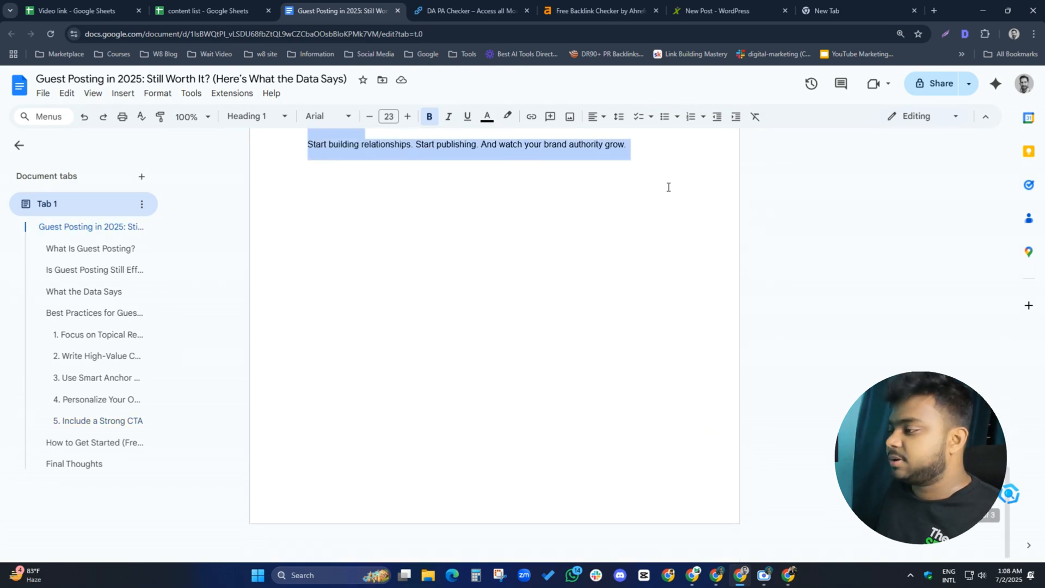
pyautogui.click(732, 11)
pyautogui.click(138, 220)
pyautogui.hotkey('ctrl', 'v')
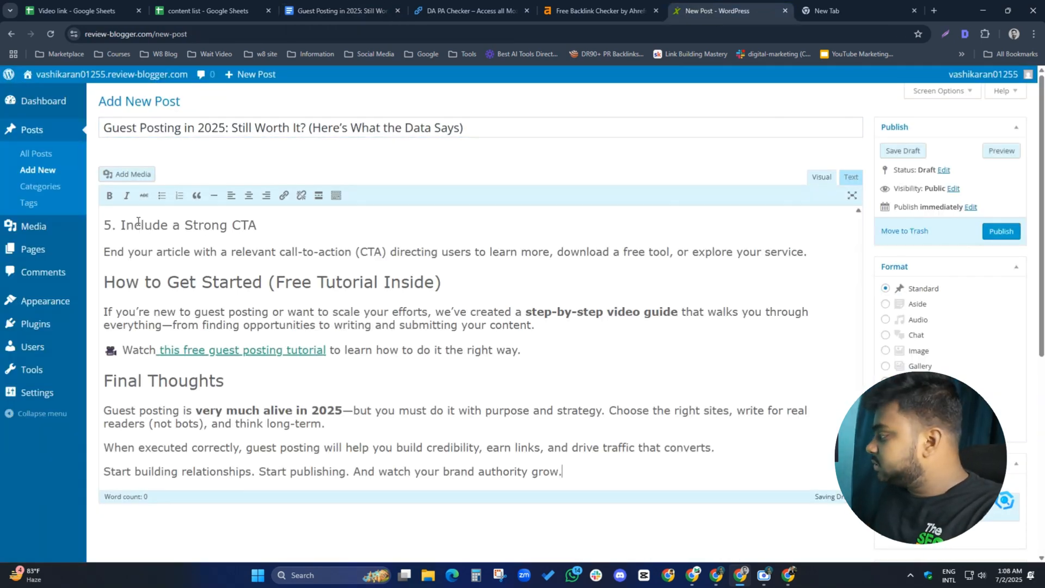
# Step: Review the pasted article and the post's format, category, tag and layout options, showing the most used categories
pyautogui.scroll(-5, 202, 249)
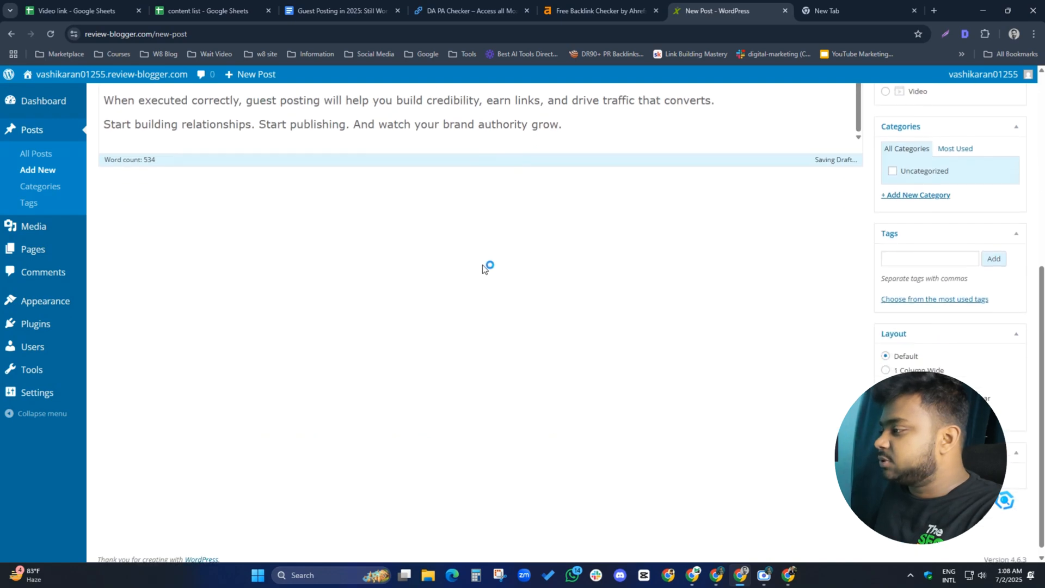
pyautogui.scroll(10, 287, 329)
pyautogui.scroll(10, 307, 326)
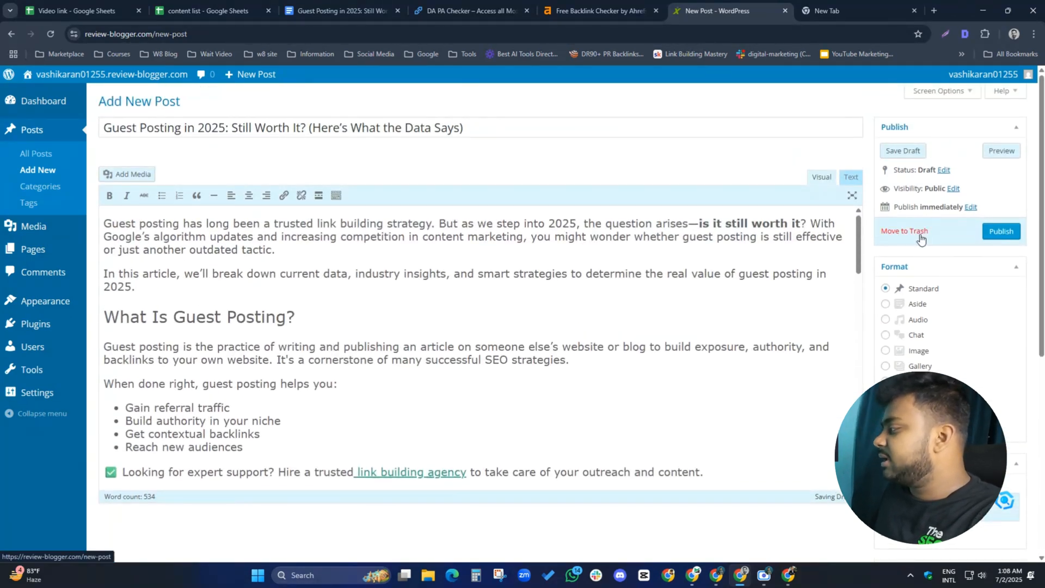
pyautogui.scroll(-4, 957, 262)
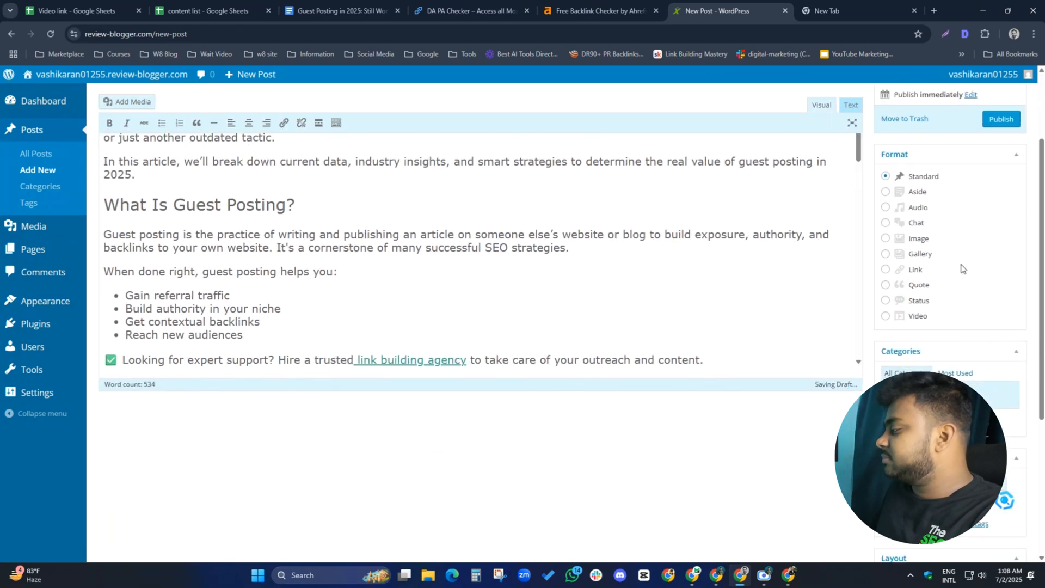
pyautogui.scroll(-1, 961, 273)
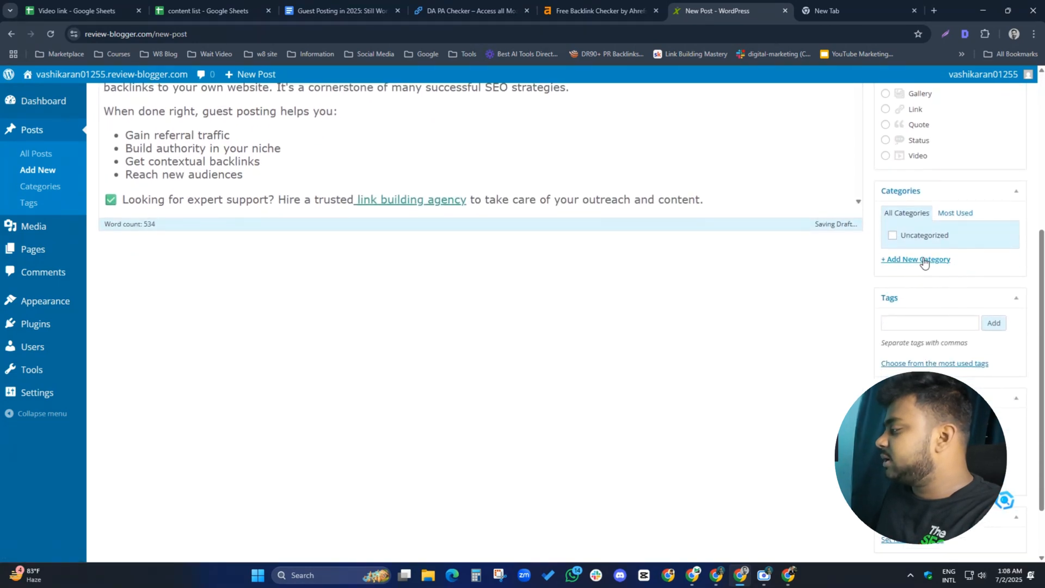
pyautogui.click(953, 214)
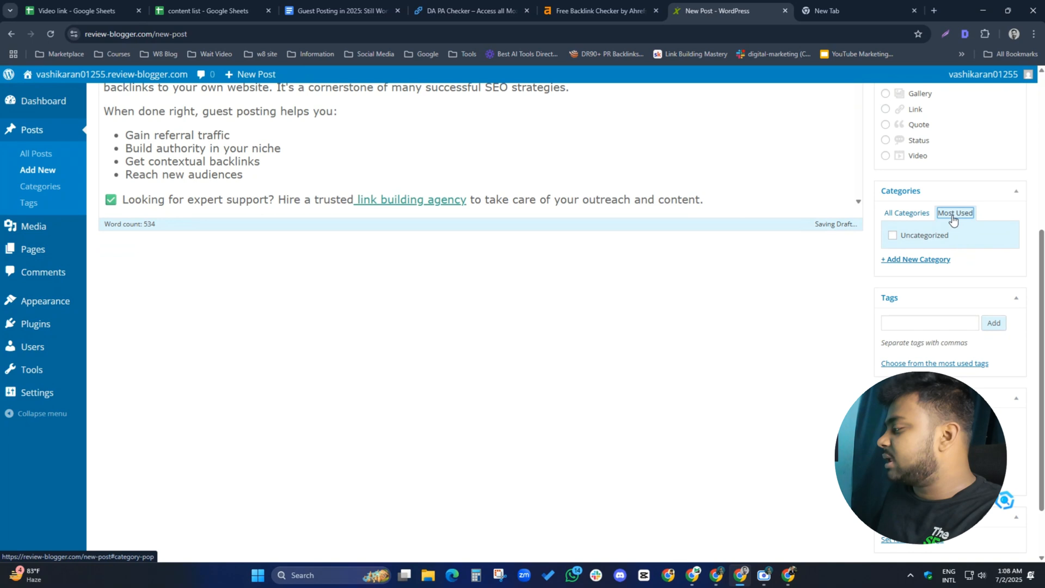
# Step: Add the tags "seo", "link building" and "geust post" to the new post
pyautogui.click(899, 220)
pyautogui.scroll(-2, 918, 270)
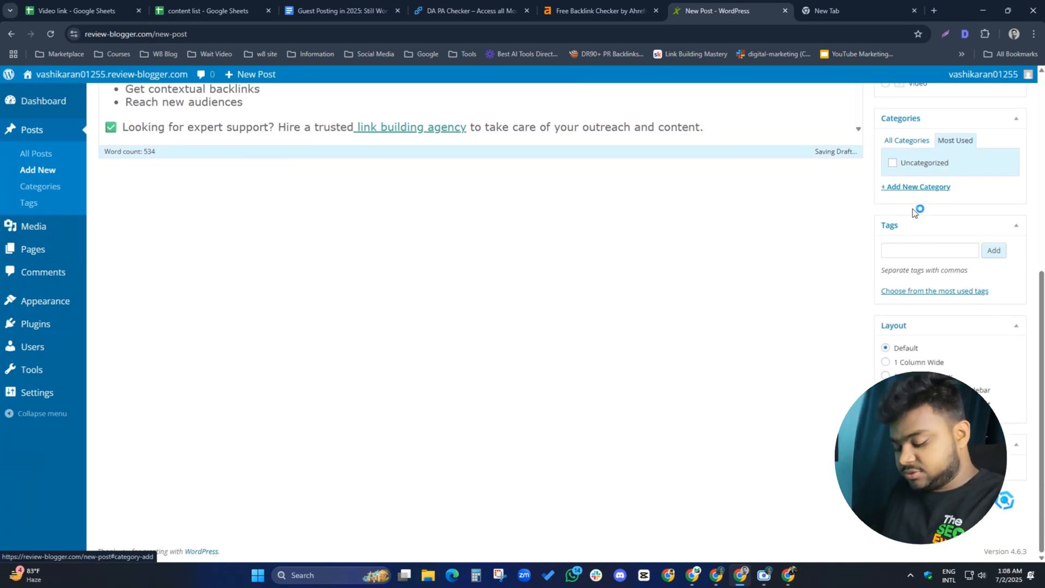
pyautogui.click(899, 251)
pyautogui.write('se')
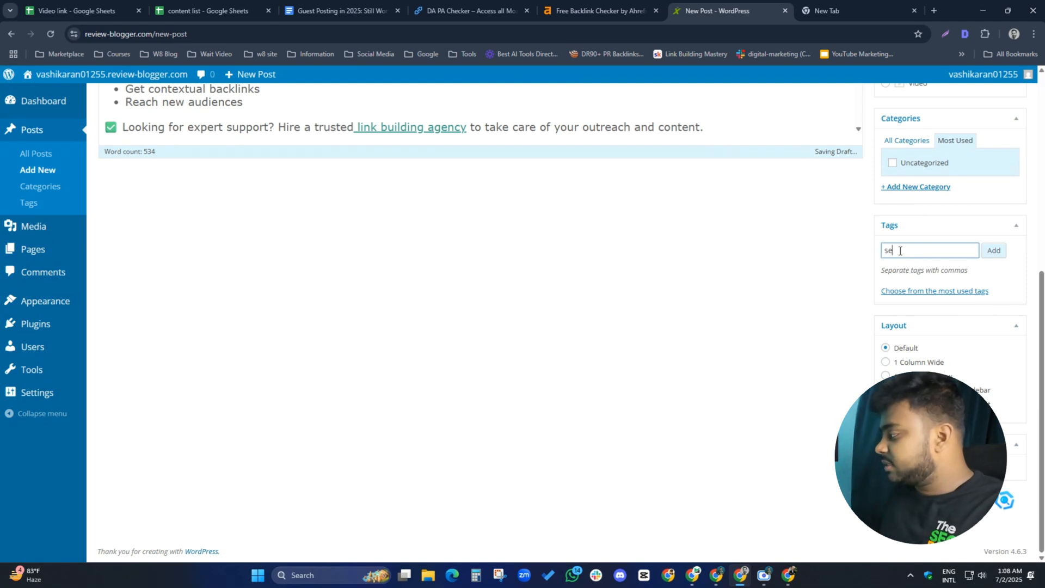
pyautogui.write('o')
pyautogui.press('Return')
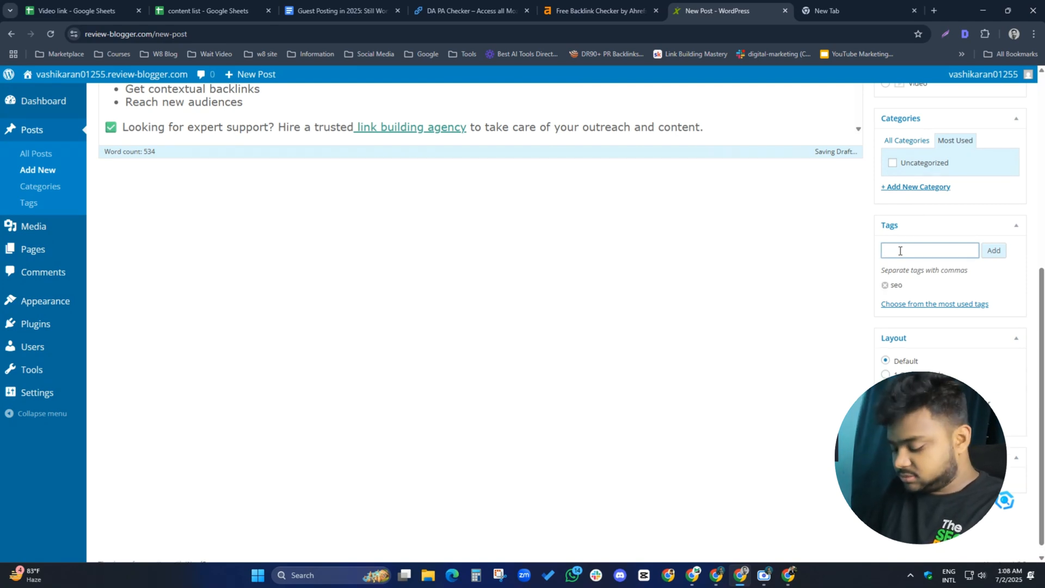
pyautogui.write('link building')
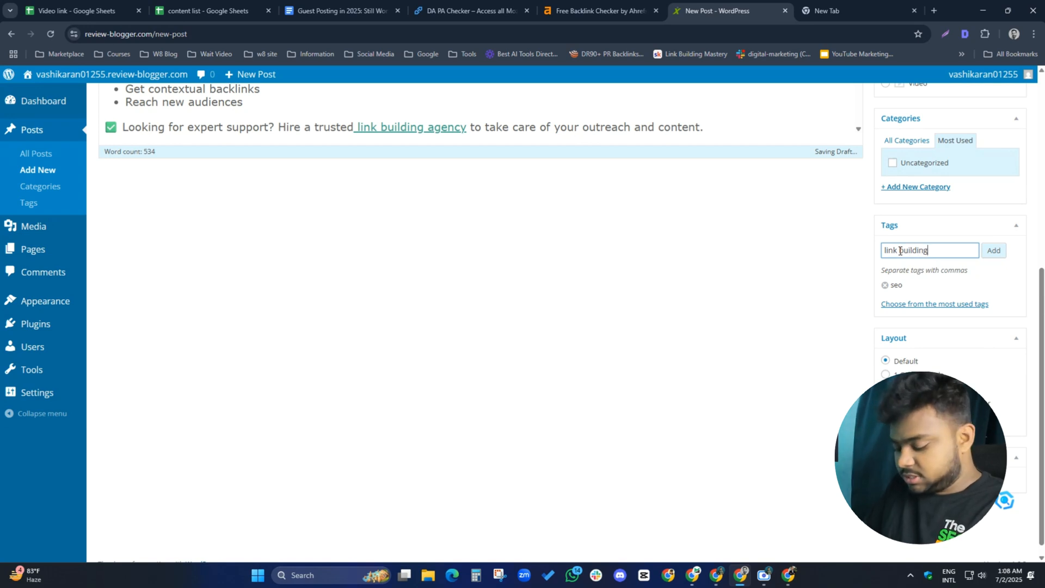
pyautogui.press('Return')
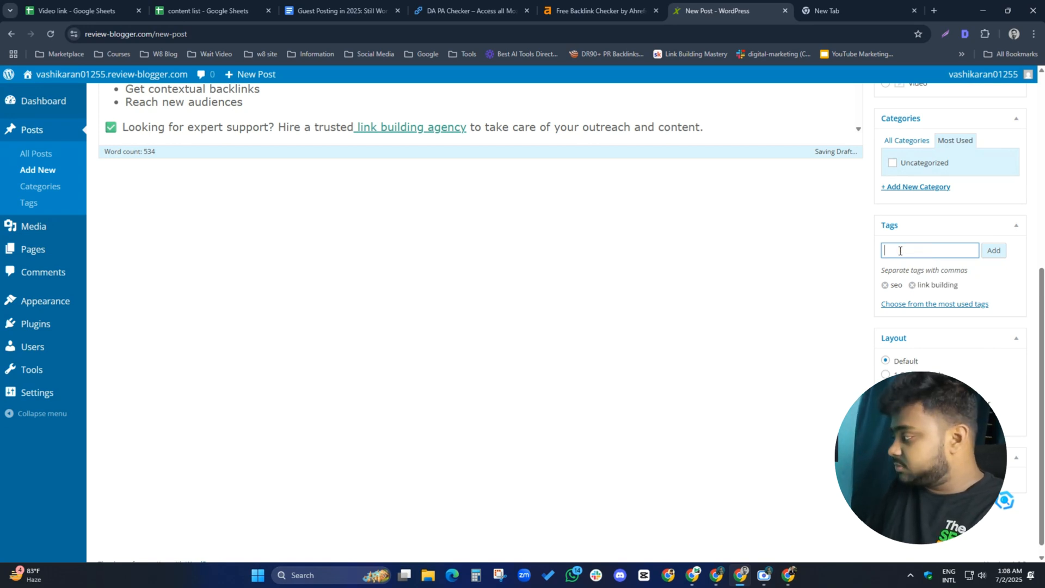
pyautogui.write('geust post')
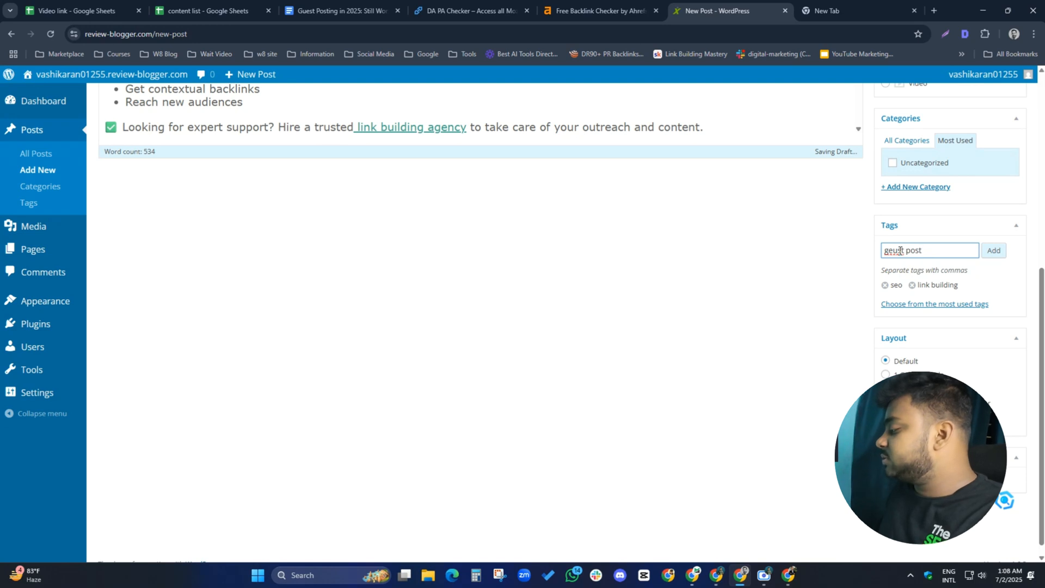
pyautogui.press('Return')
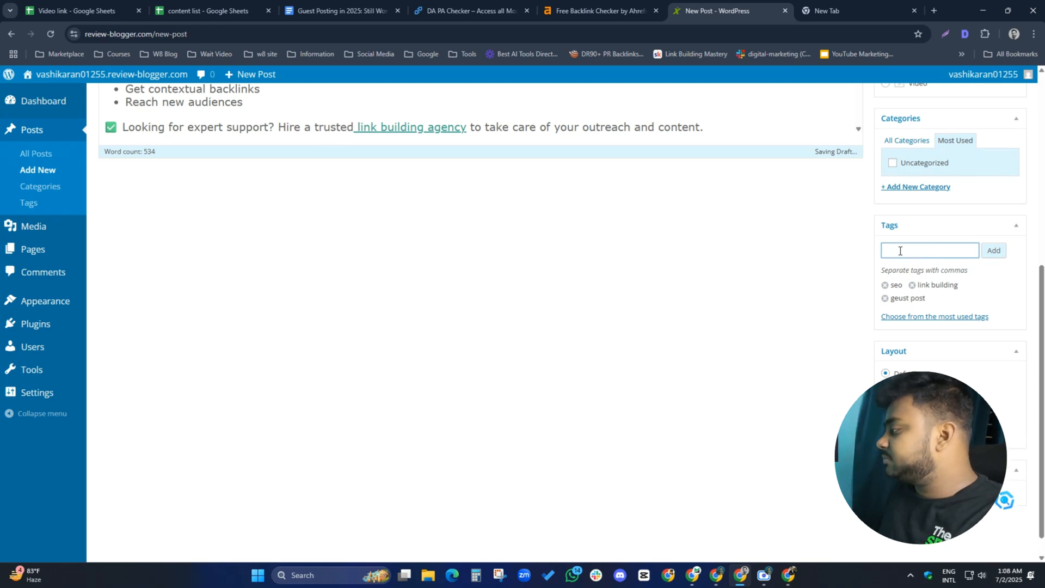
pyautogui.scroll(7, 904, 337)
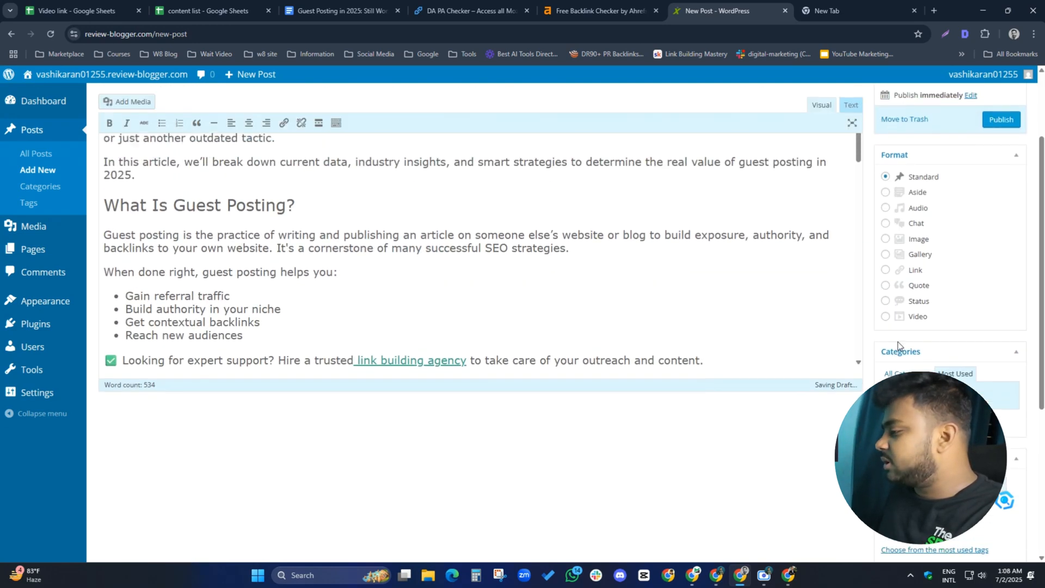
pyautogui.scroll(-12, 769, 373)
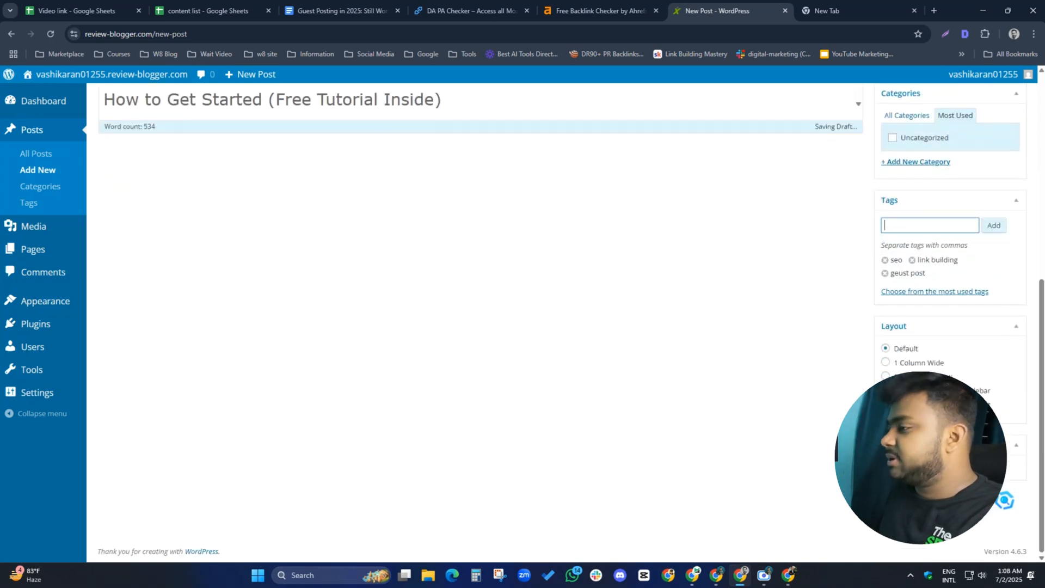
pyautogui.click(909, 466)
pyautogui.click(509, 304)
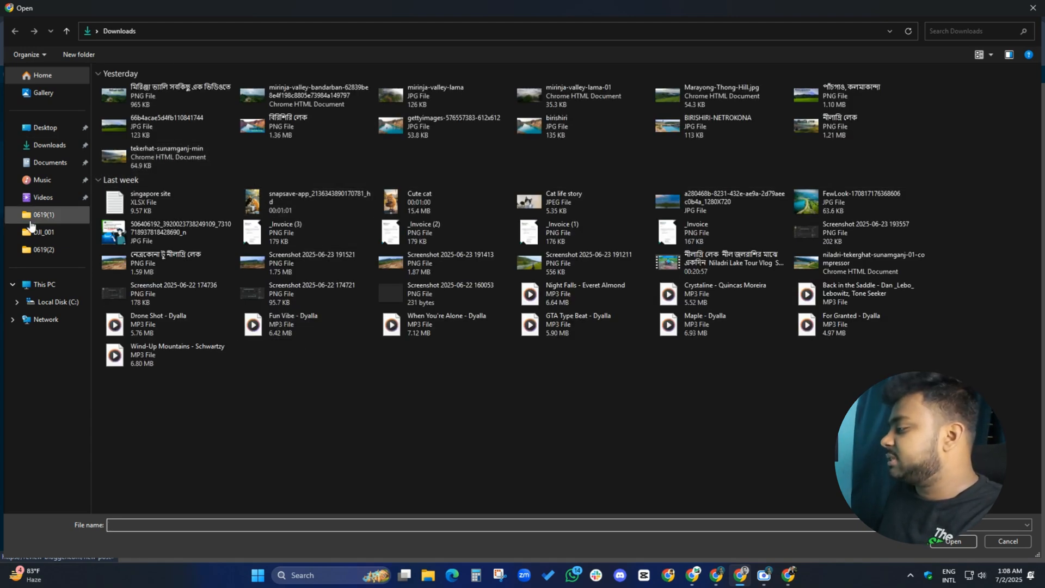
pyautogui.press('Escape')
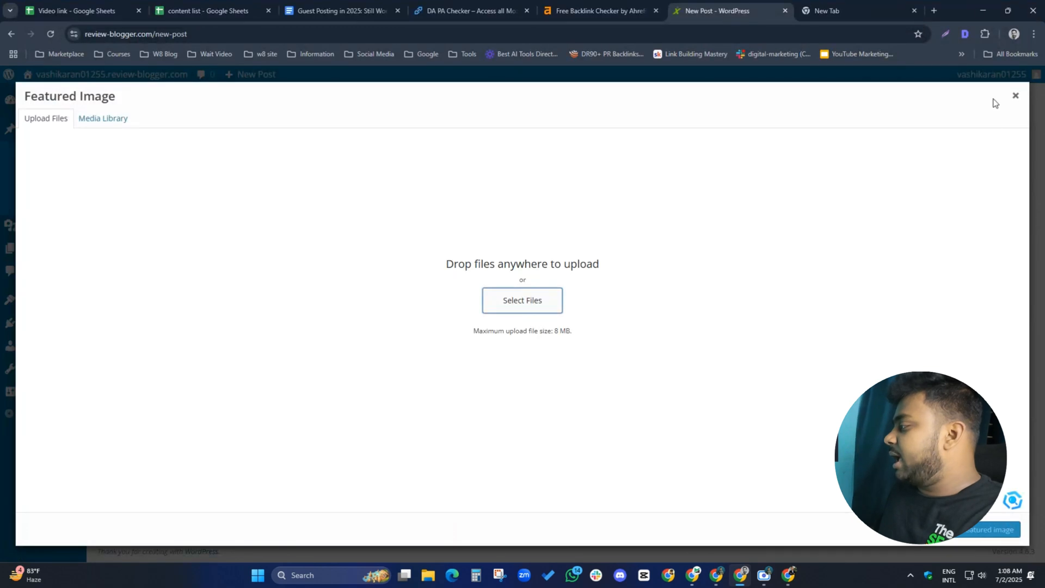
pyautogui.click(1014, 93)
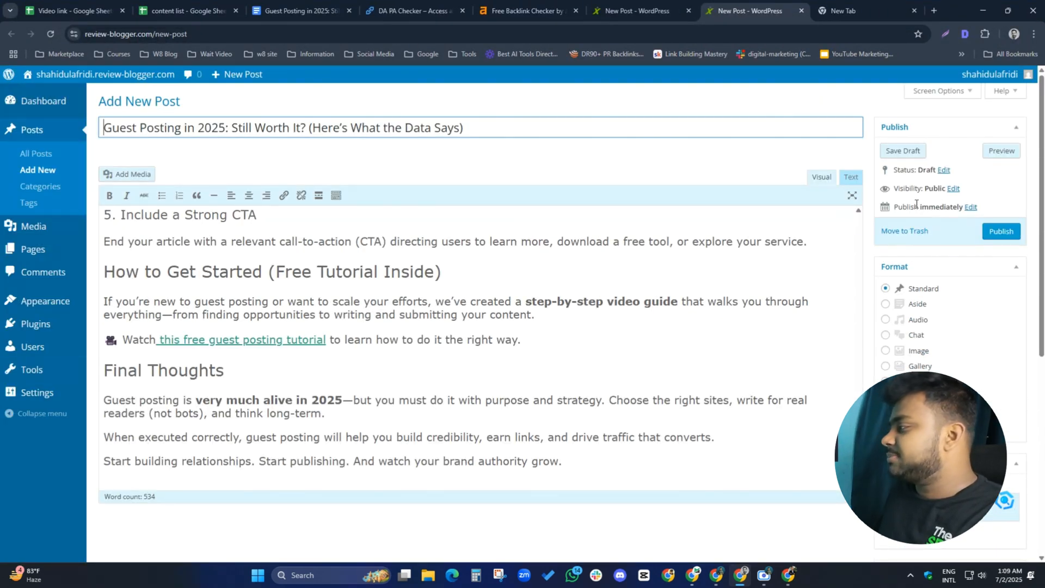
# Step: Publish the guest posting article and review the live post from its heading through the final paragraphs
pyautogui.click(998, 232)
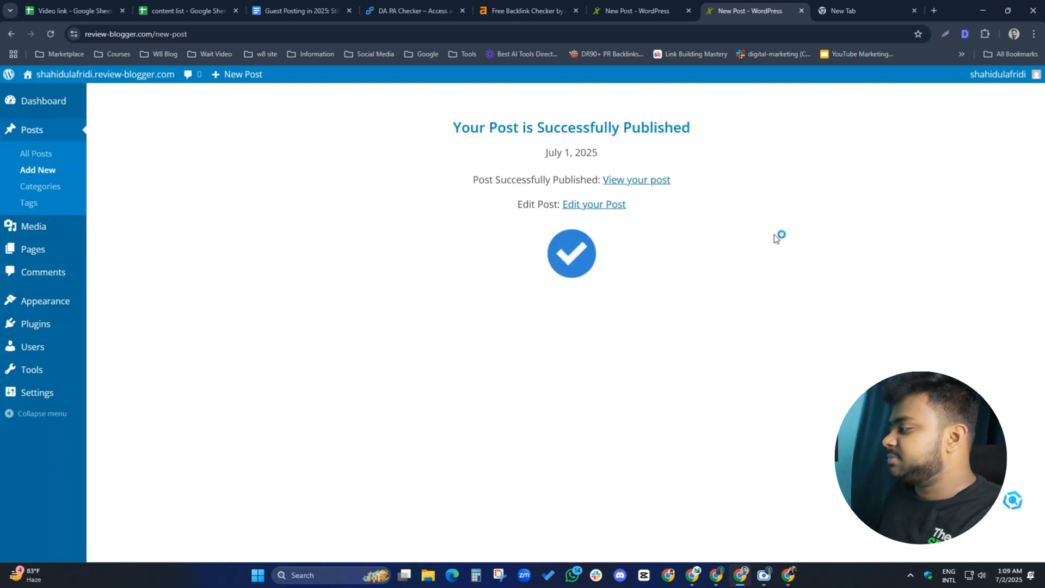
pyautogui.click(626, 184)
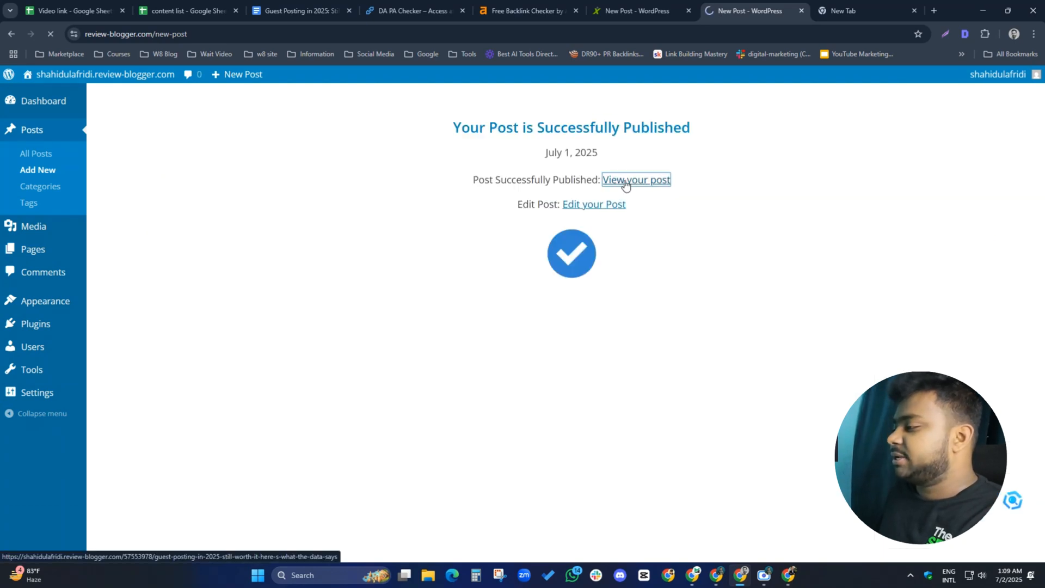
pyautogui.scroll(-3, 265, 301)
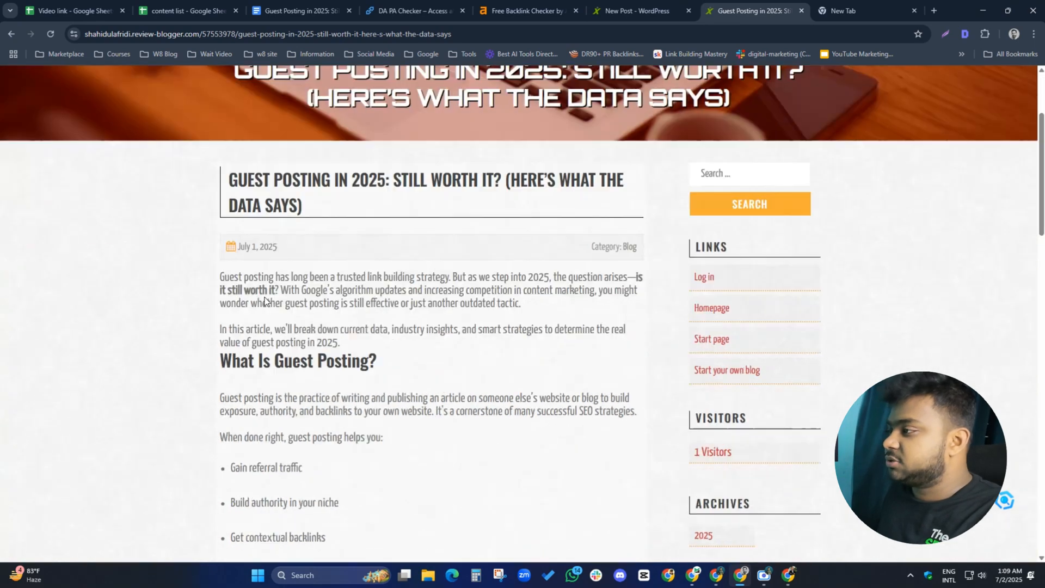
pyautogui.scroll(-20, 265, 301)
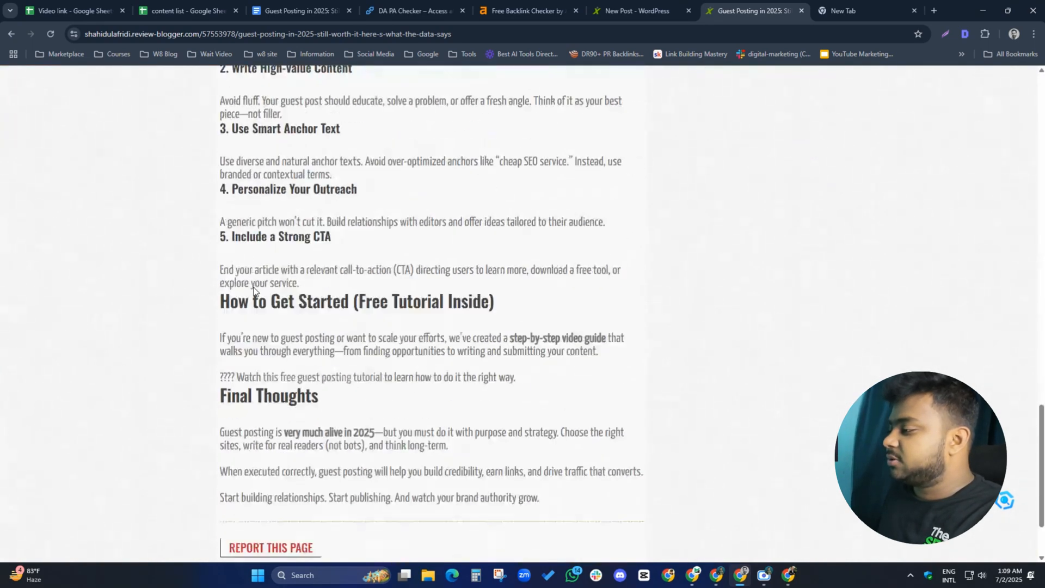
pyautogui.scroll(-1, 253, 289)
pyautogui.scroll(20, 255, 291)
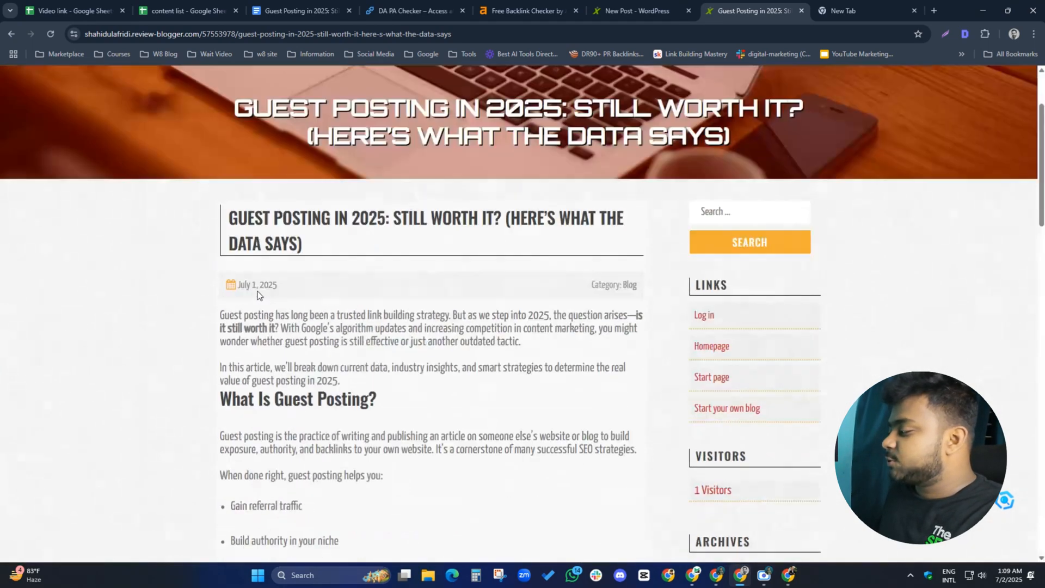
pyautogui.scroll(2, 258, 295)
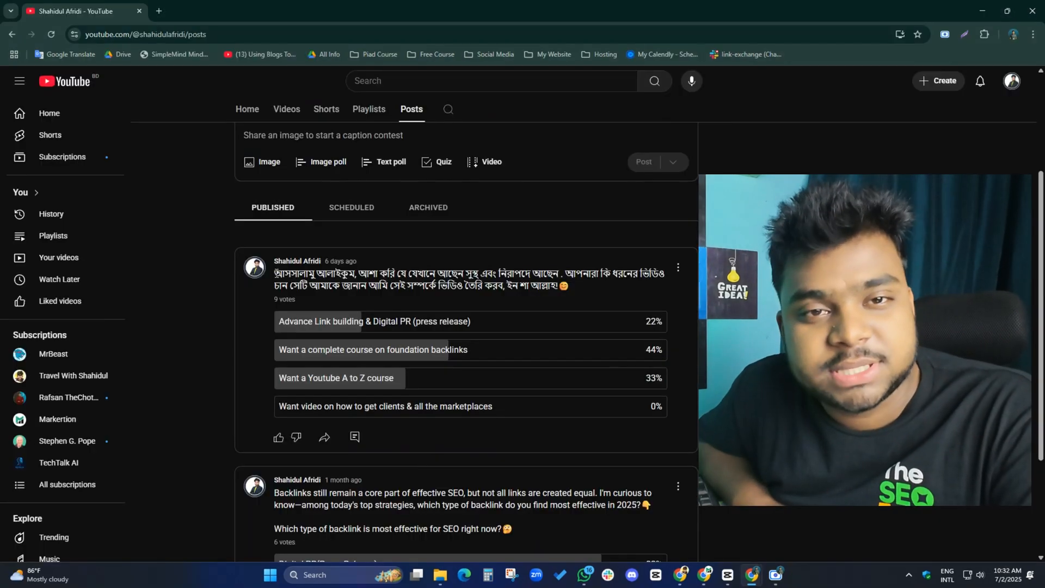
pyautogui.moveTo(274, 273); pyautogui.dragTo(570, 290)
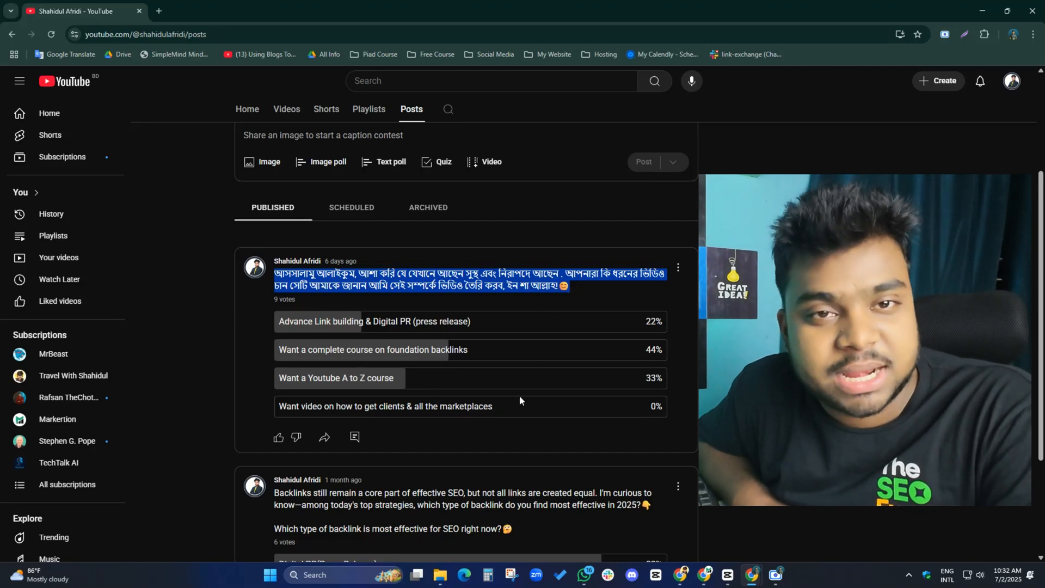
pyautogui.click(732, 305)
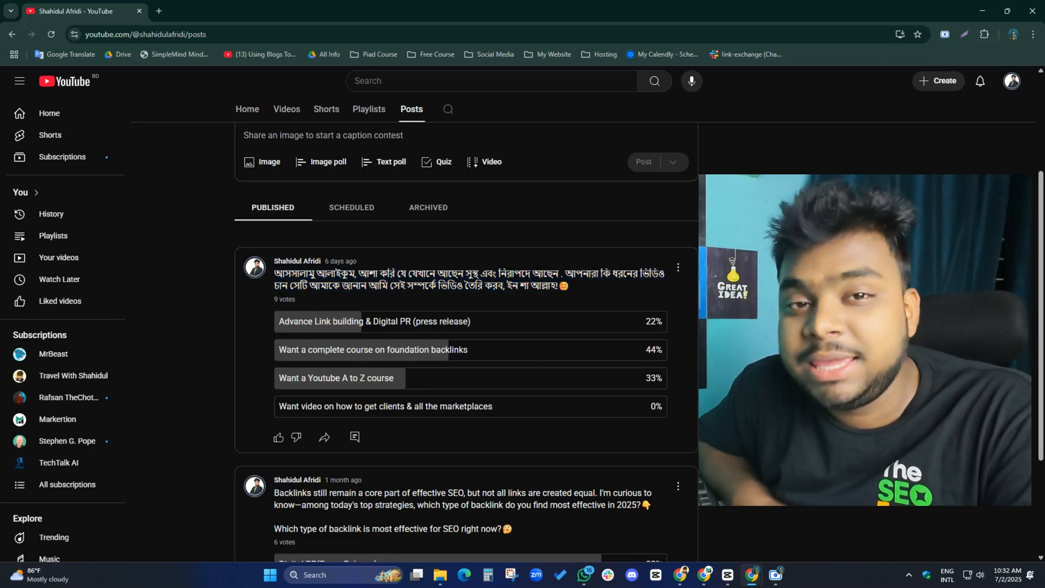